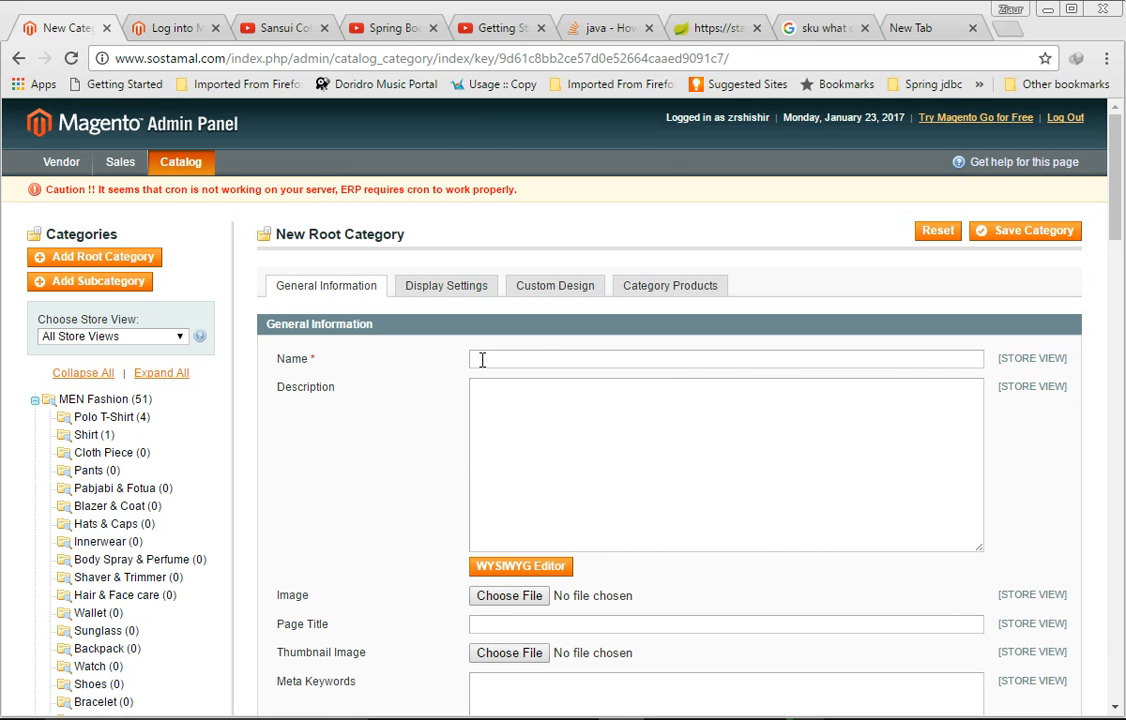
Step: Browse the new root category form's tabs, from Display Settings through Category Products, returning to General Information
left_click(424, 298)
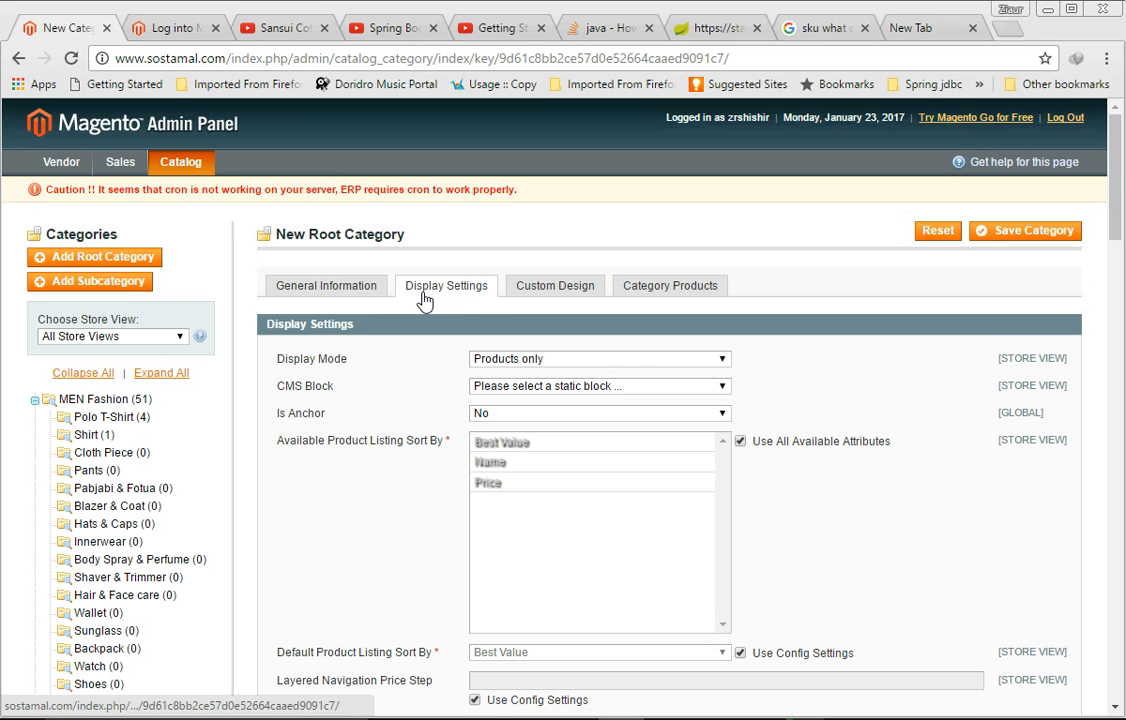
left_click(550, 291)
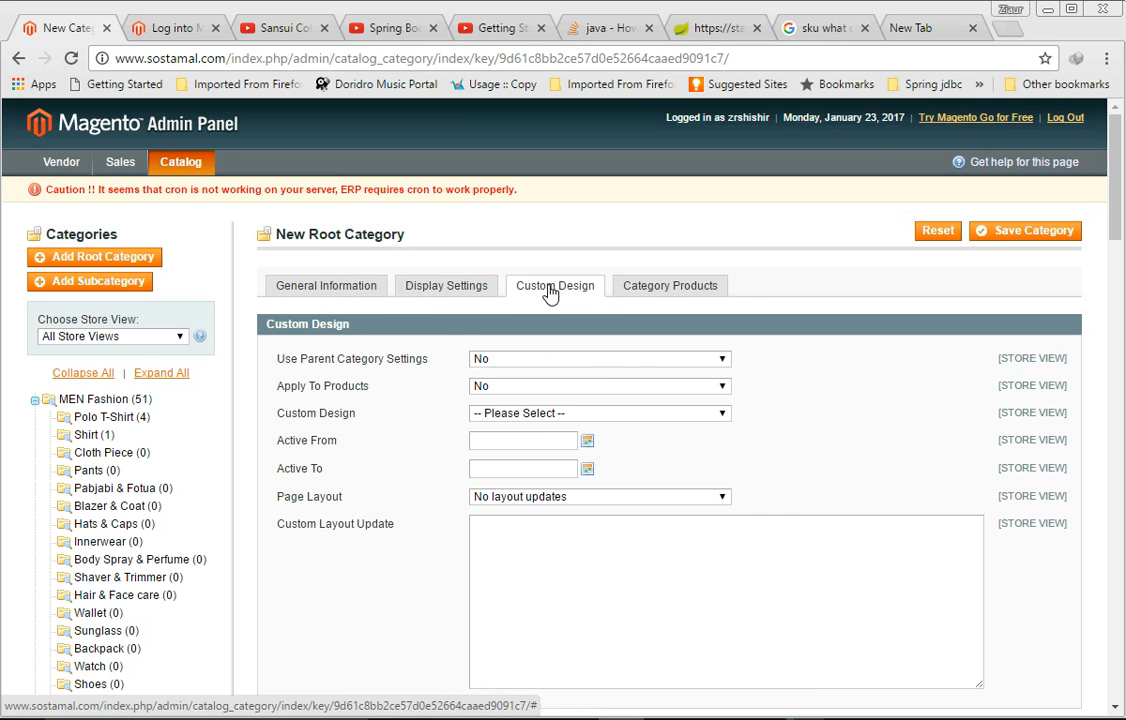
left_click(662, 291)
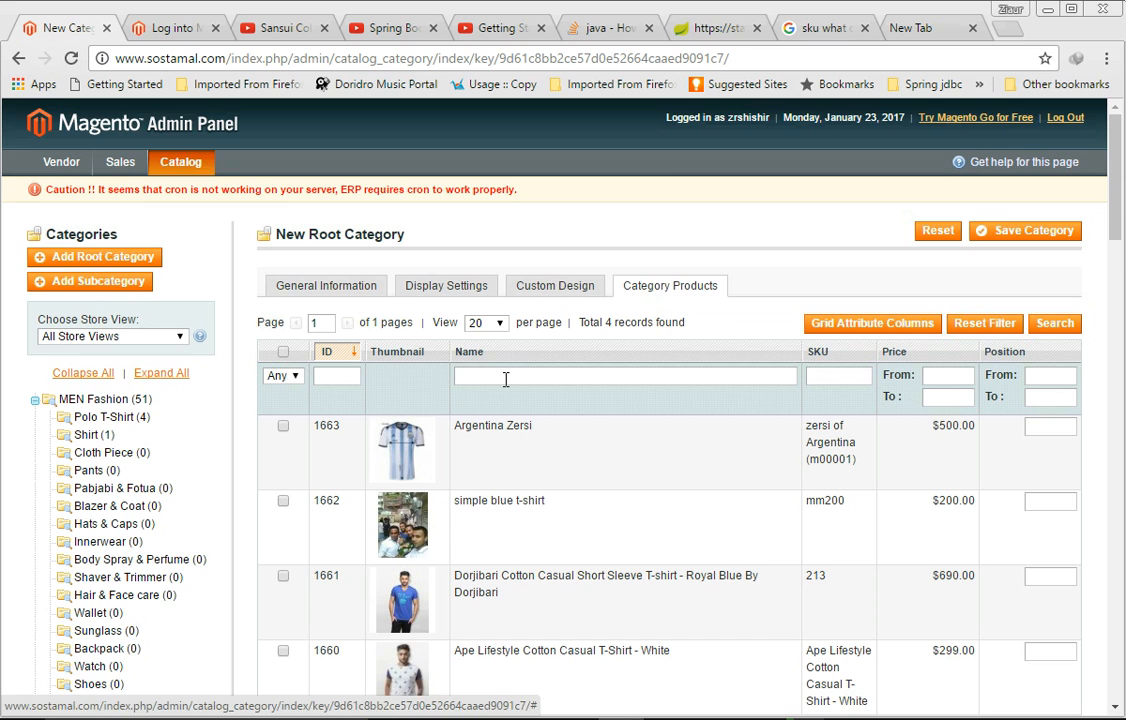
scroll(507, 385, "down", 2)
scroll(507, 385, "up", 2)
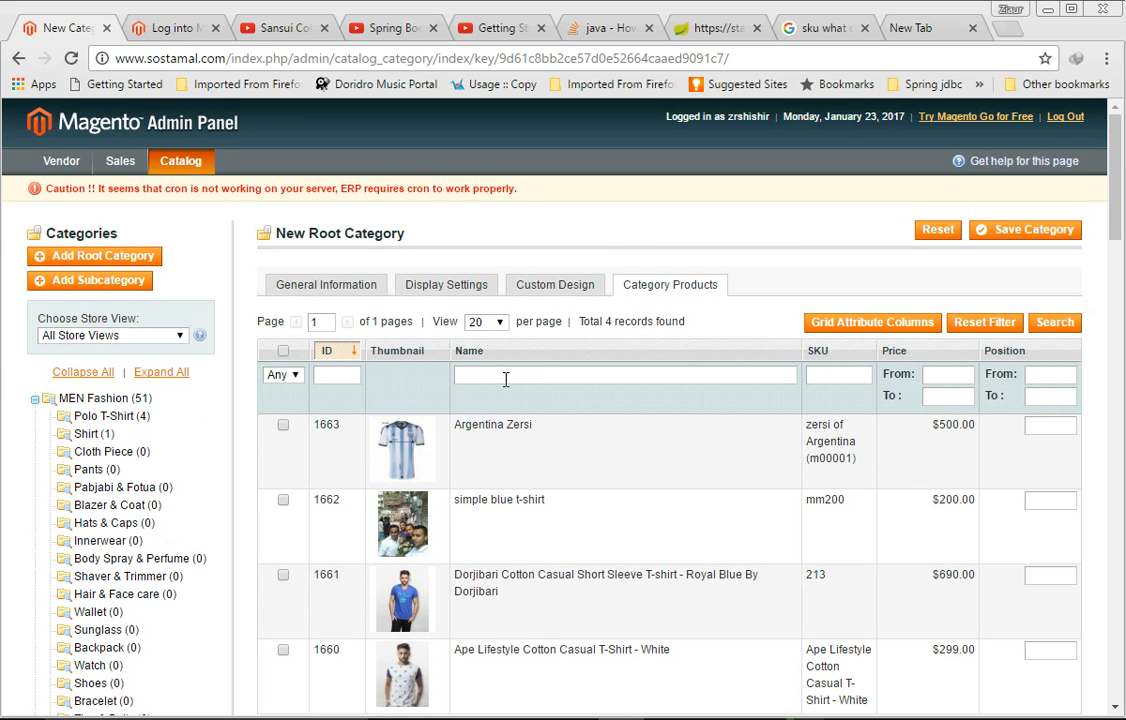
left_click(346, 290)
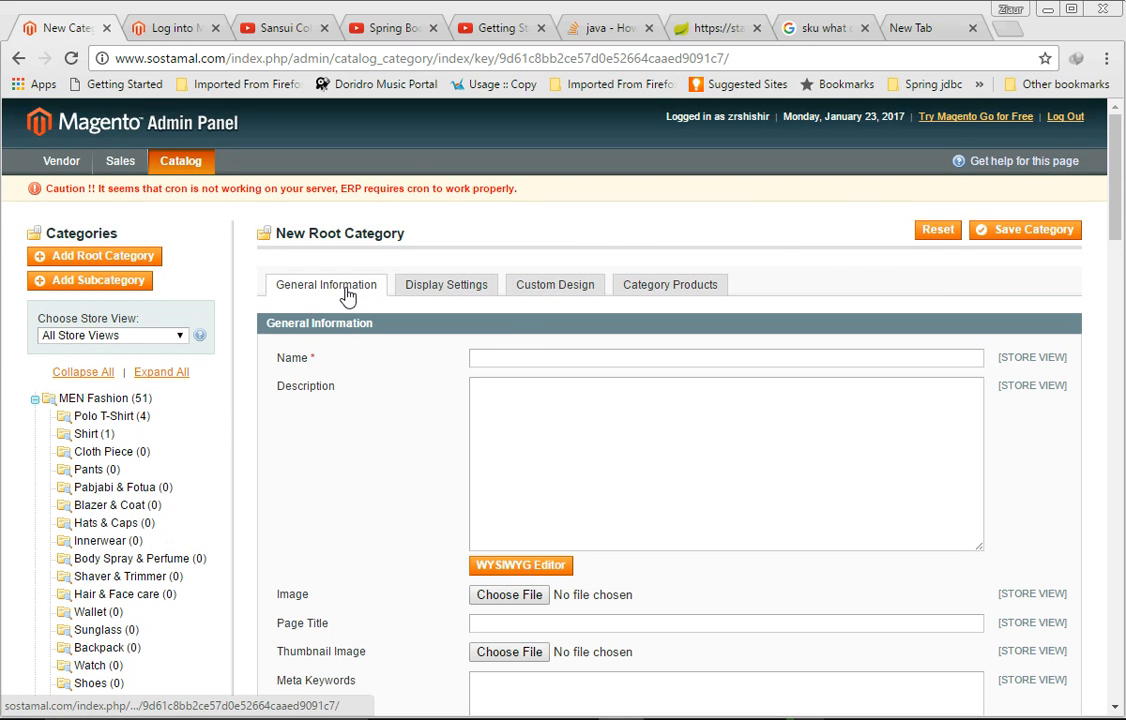
Step: Start a new root category and name it General
left_click(107, 259)
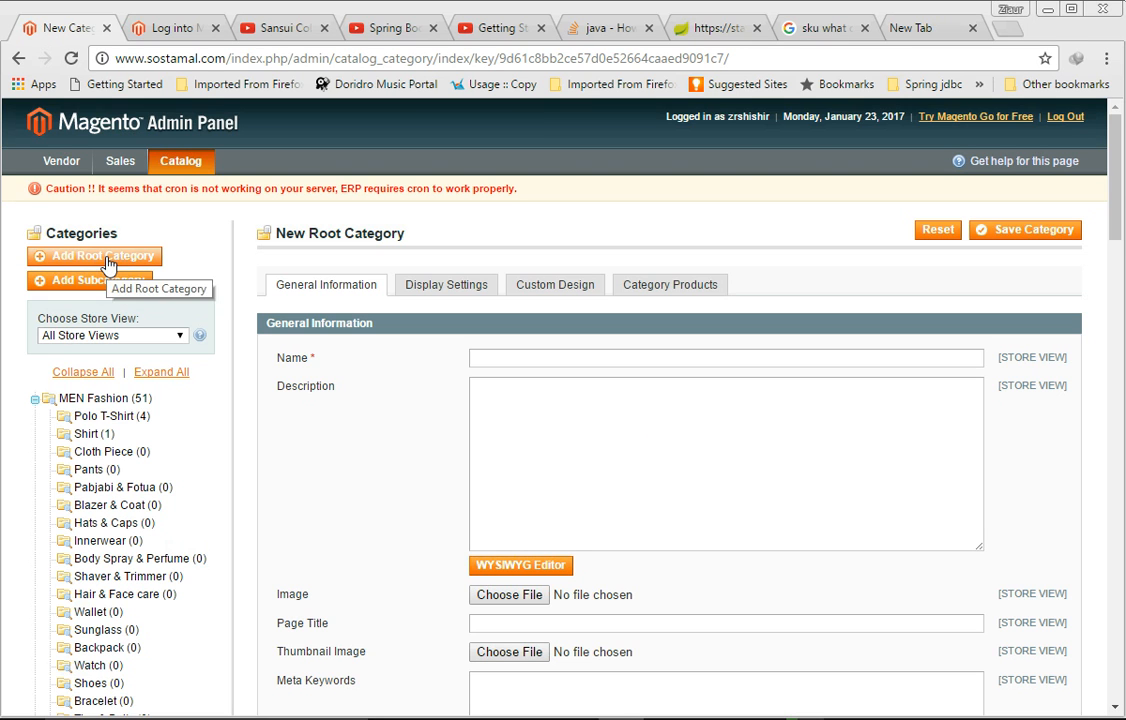
left_click(500, 357)
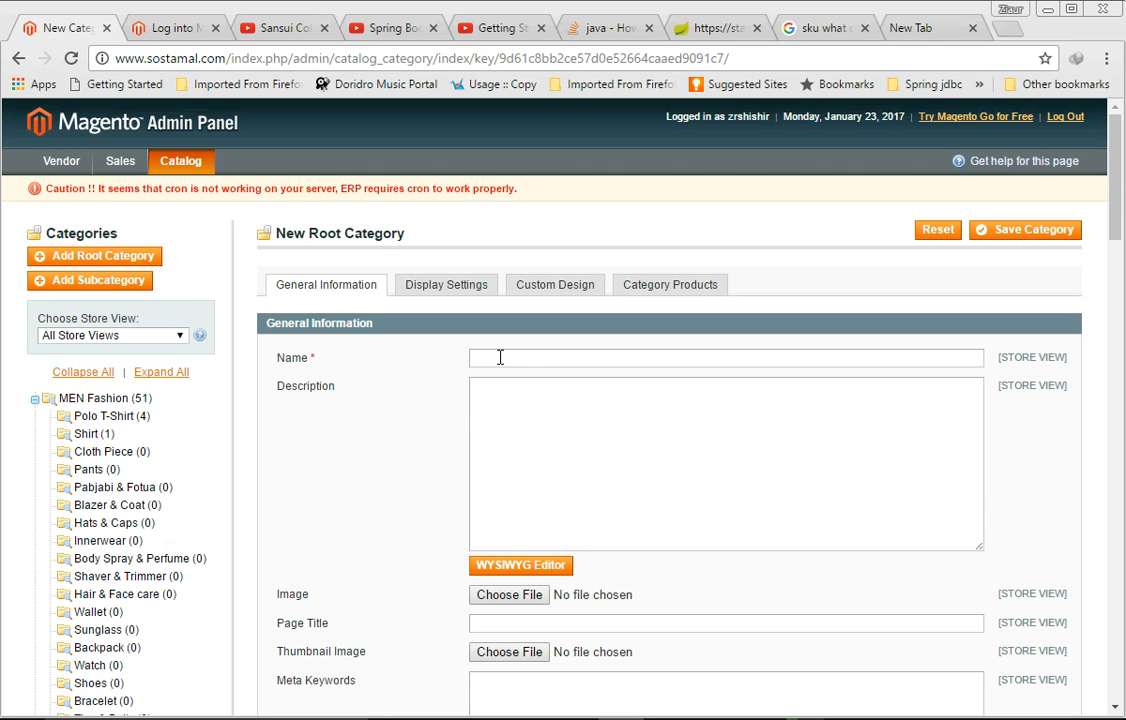
type("Ge")
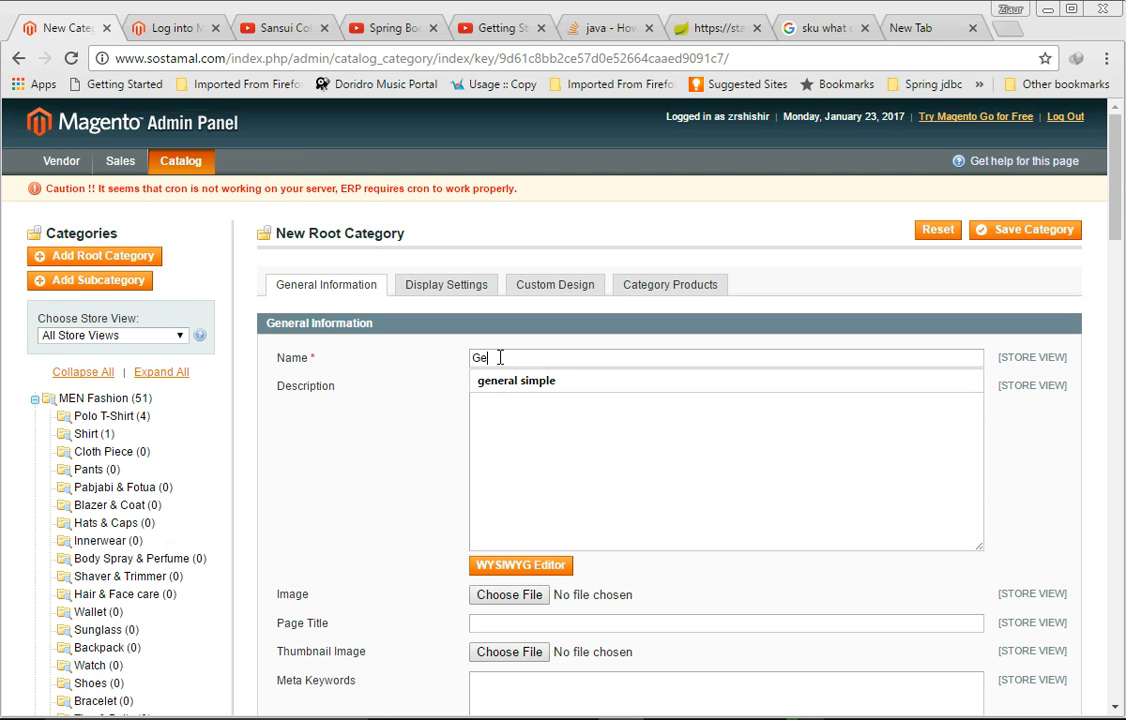
type("neral")
Step: Set the General root category to active and save it
scroll(500, 357, "down", 3)
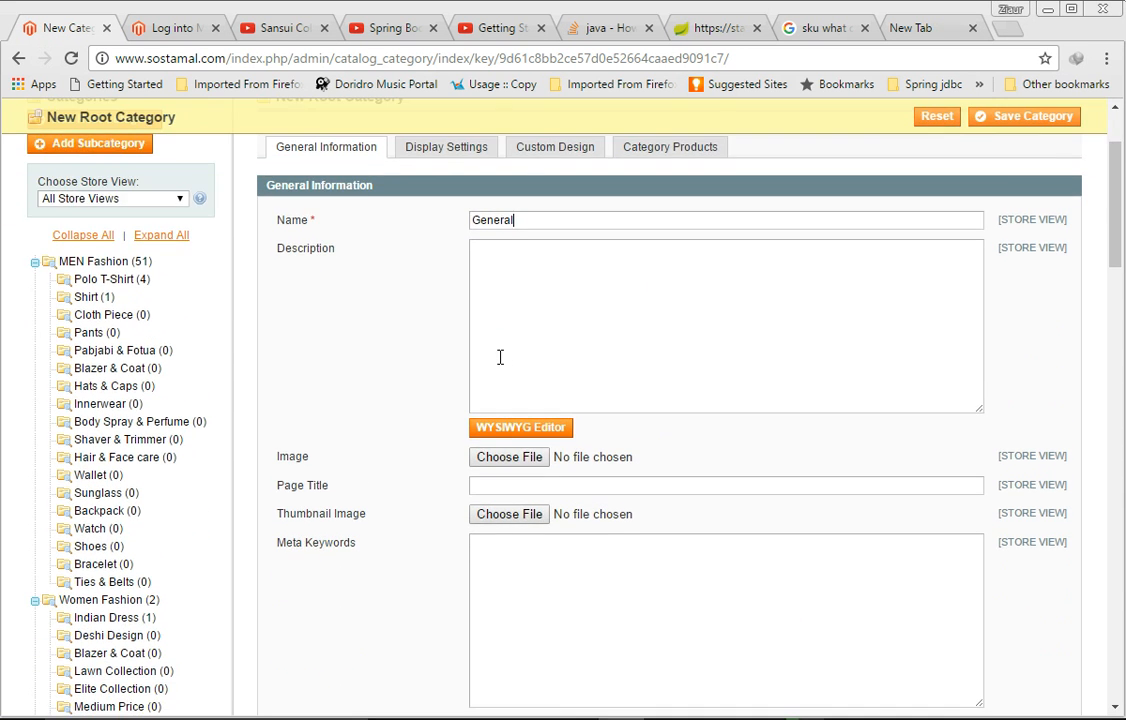
scroll(500, 357, "down", 2)
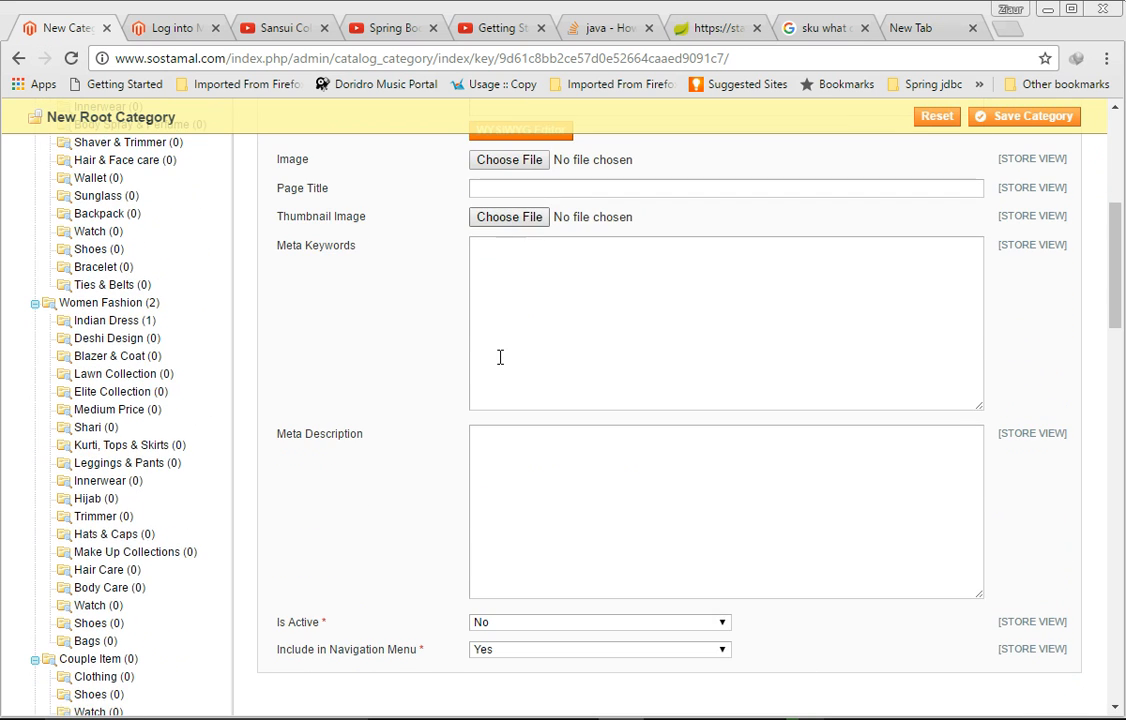
scroll(500, 357, "down", 2)
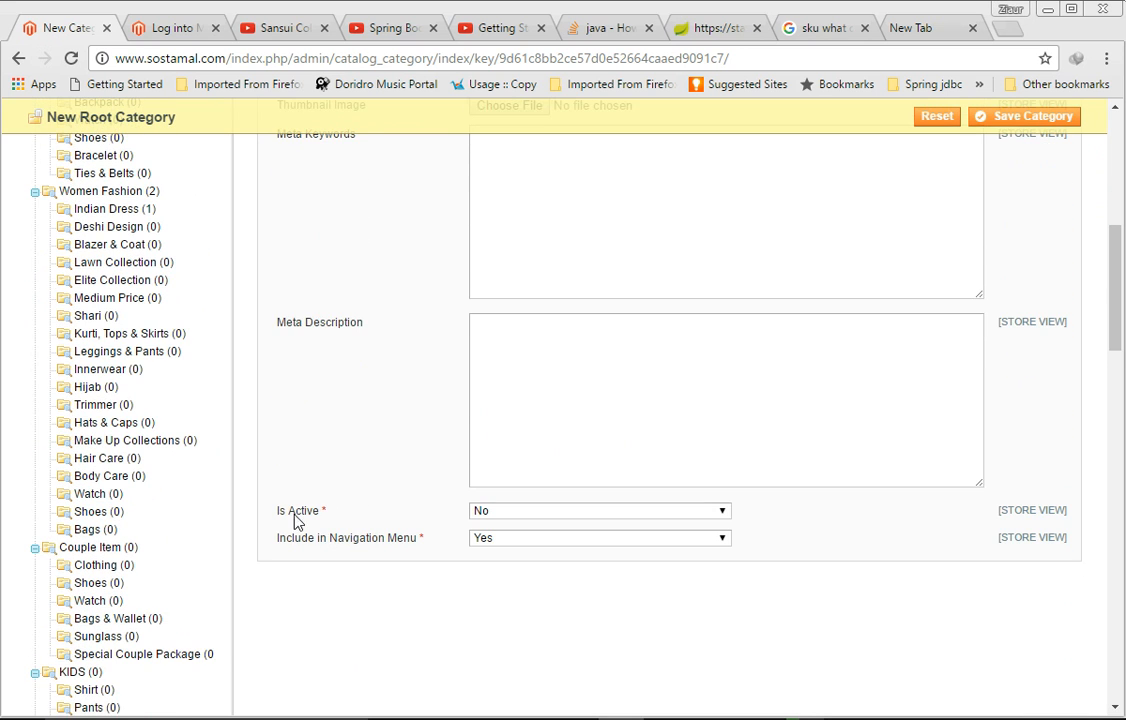
left_click(505, 514)
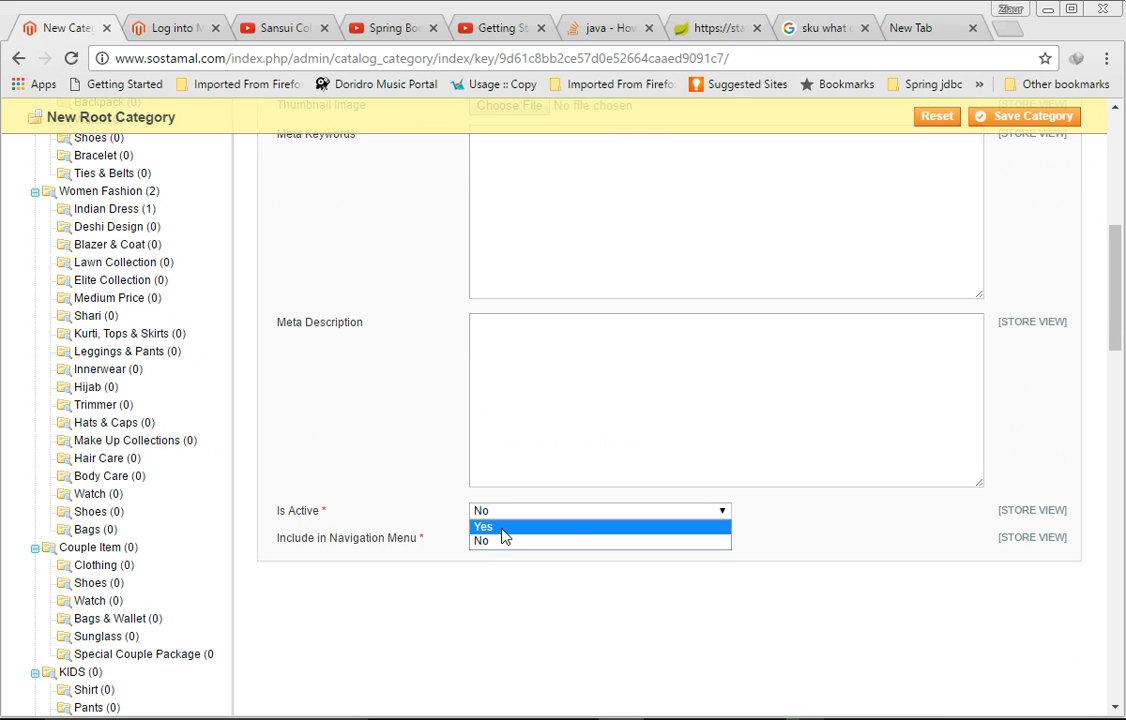
left_click(505, 528)
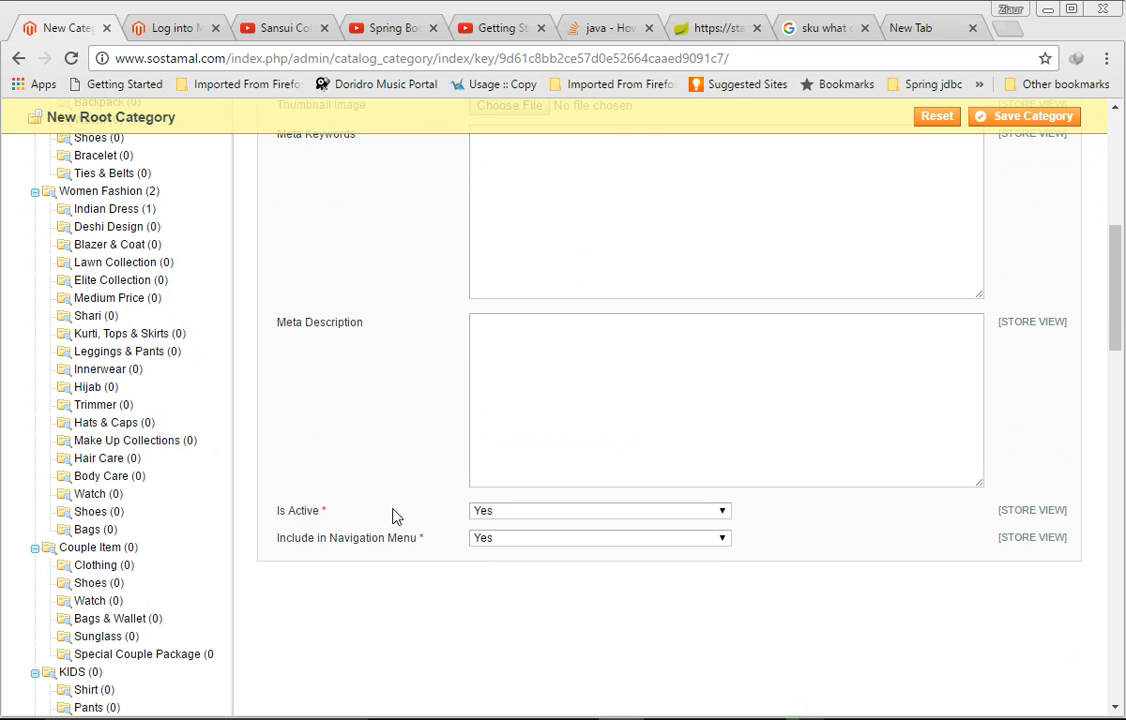
scroll(565, 375, "up", 3)
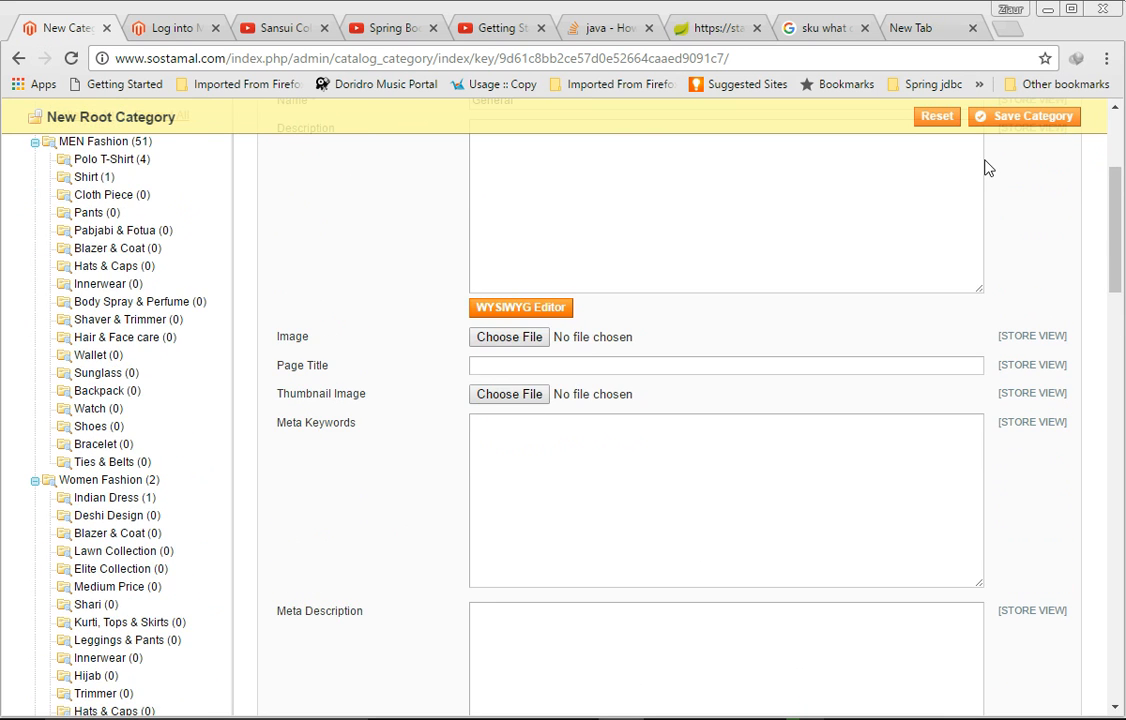
left_click(1008, 118)
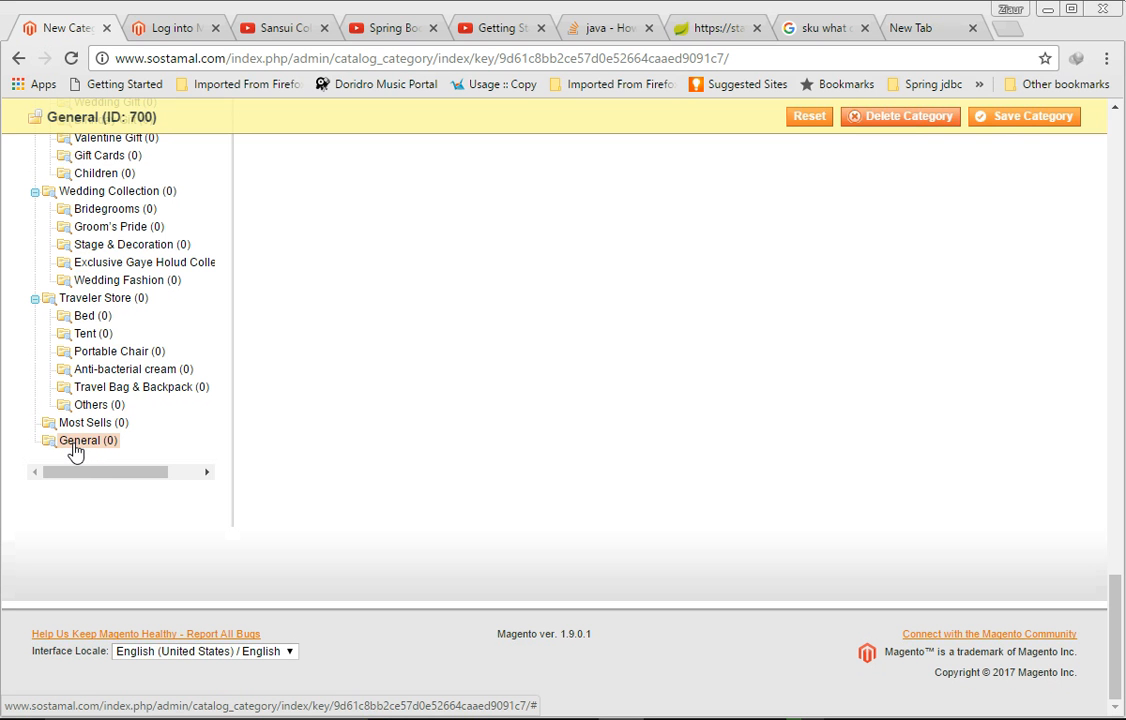
Step: Add a subcategory under General named simple general category
left_click(82, 446)
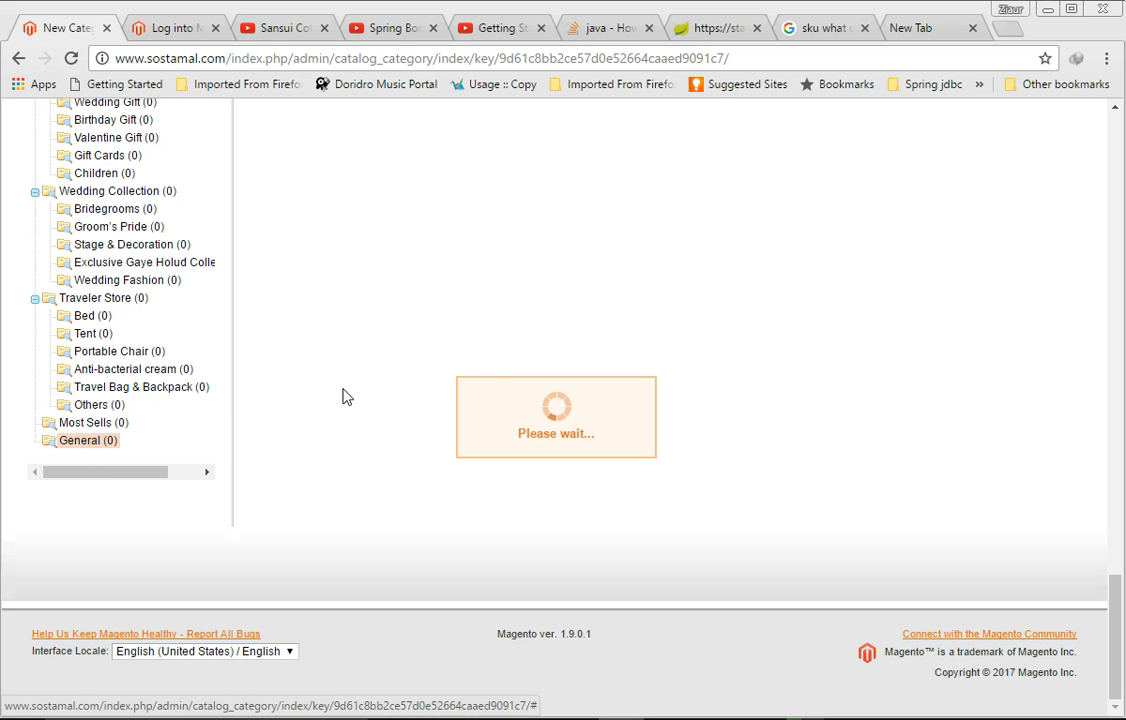
scroll(366, 371, "up", 15)
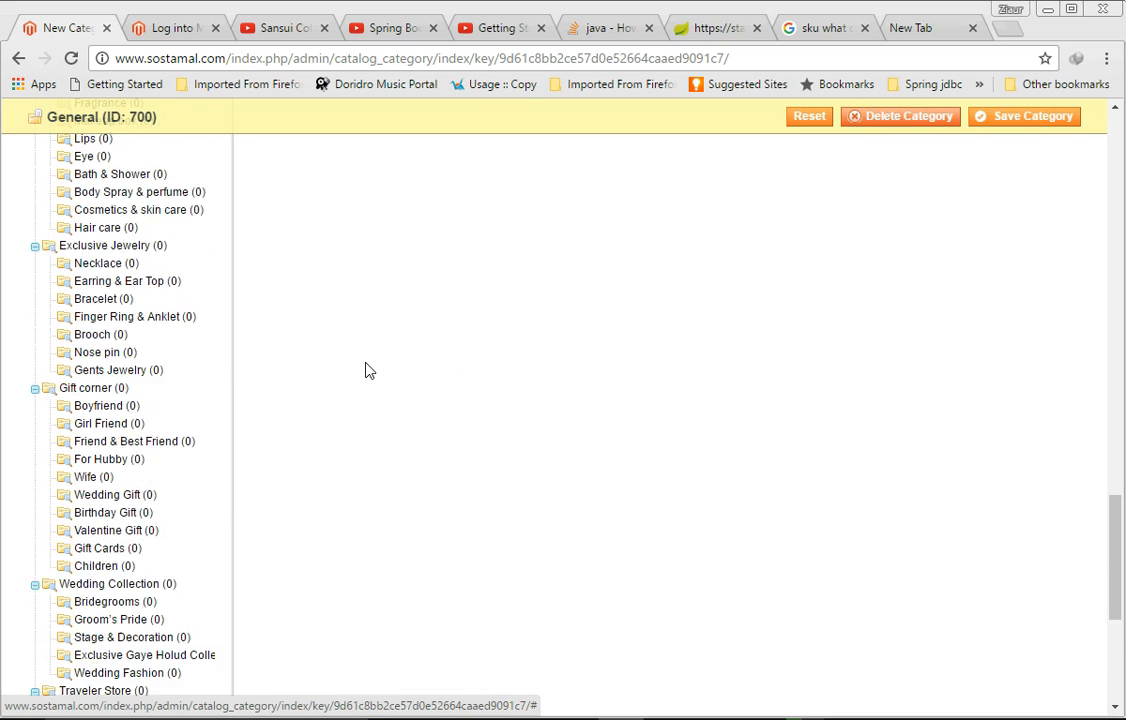
scroll(366, 371, "up", 6)
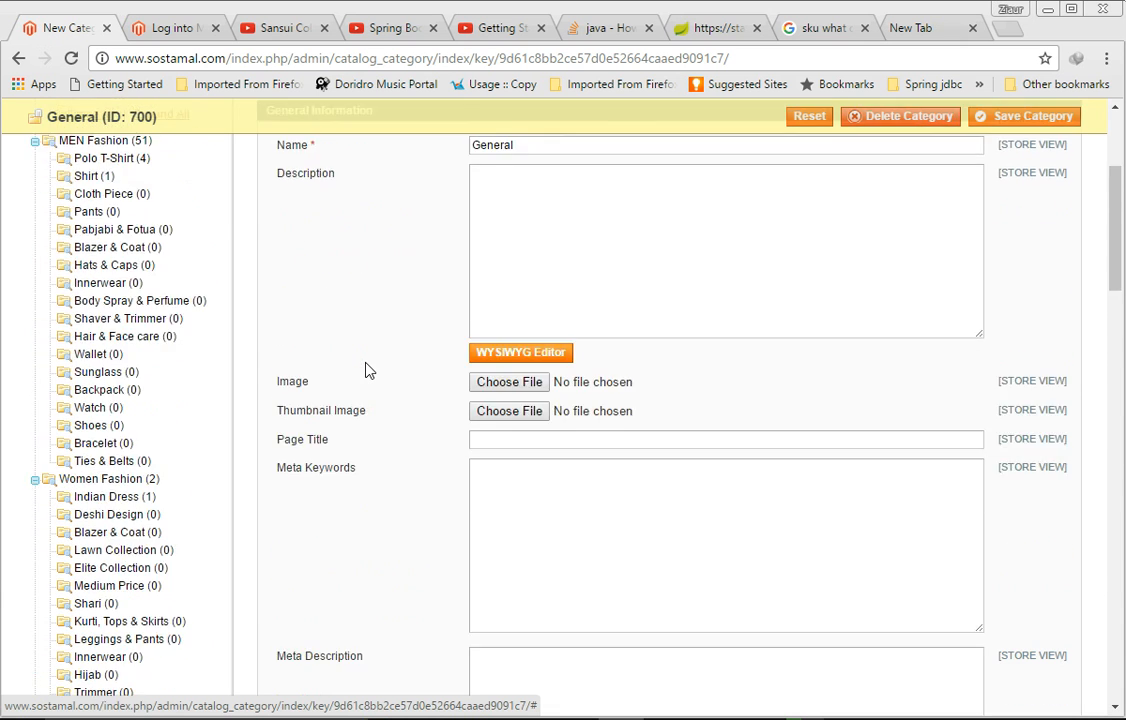
left_click(126, 289)
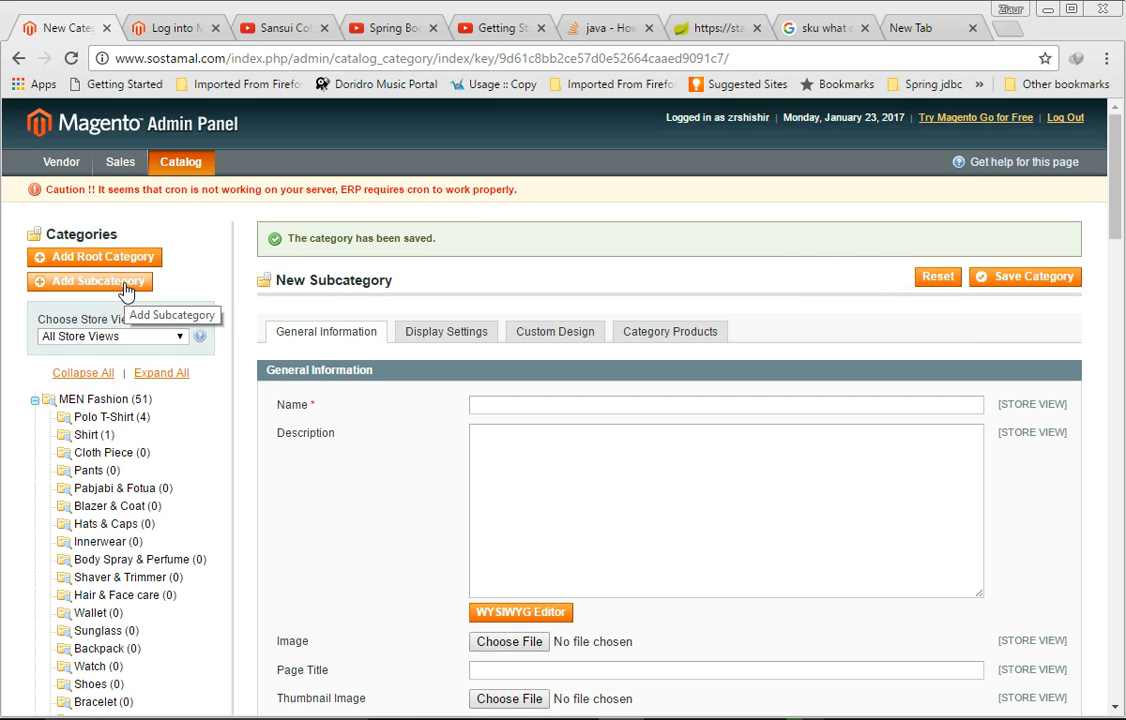
scroll(280, 320, "down", 1)
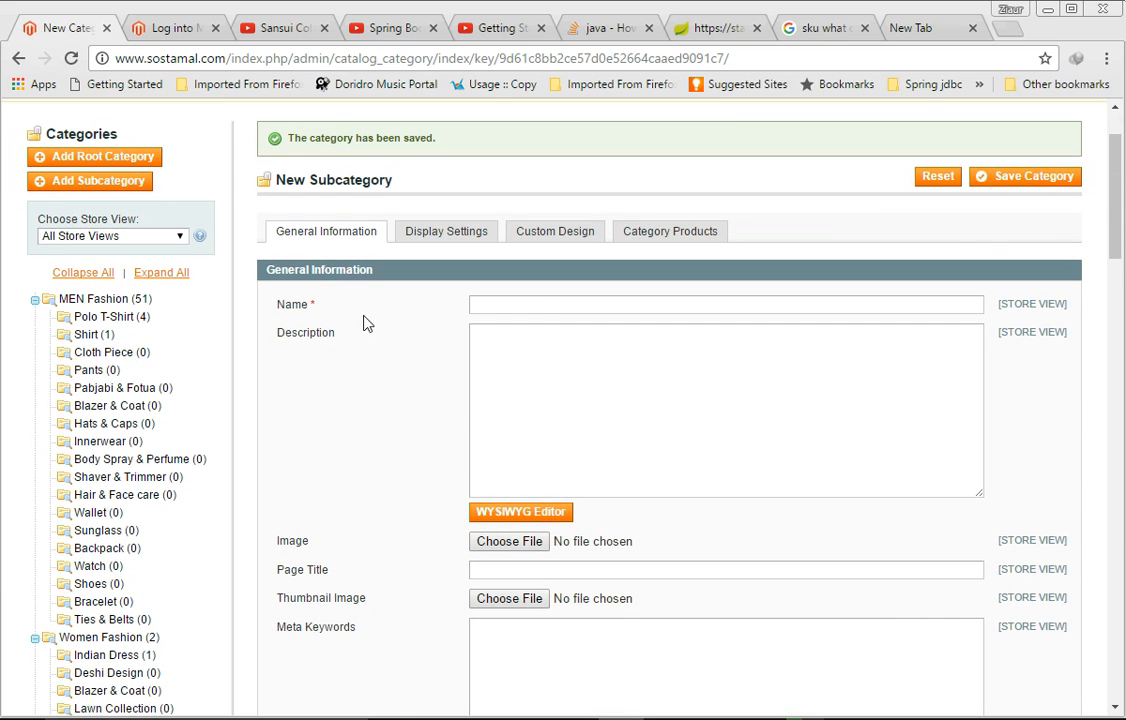
type("simple general category")
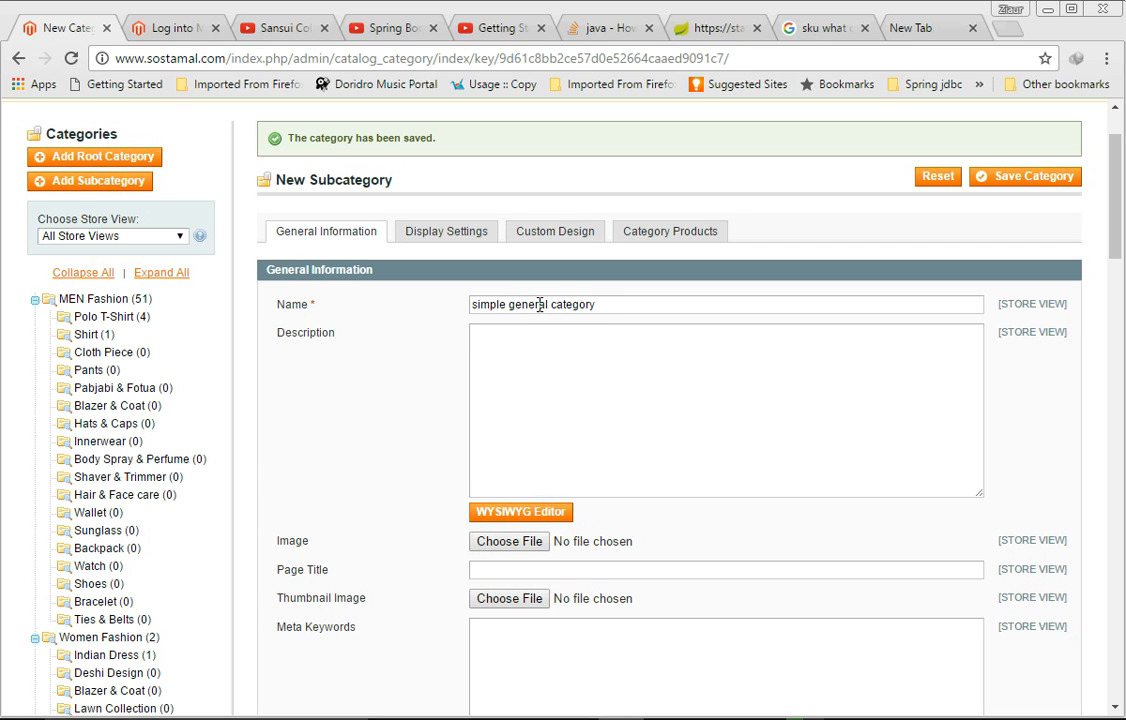
Step: Set the subcategory to active and save it
scroll(538, 306, "down", 6)
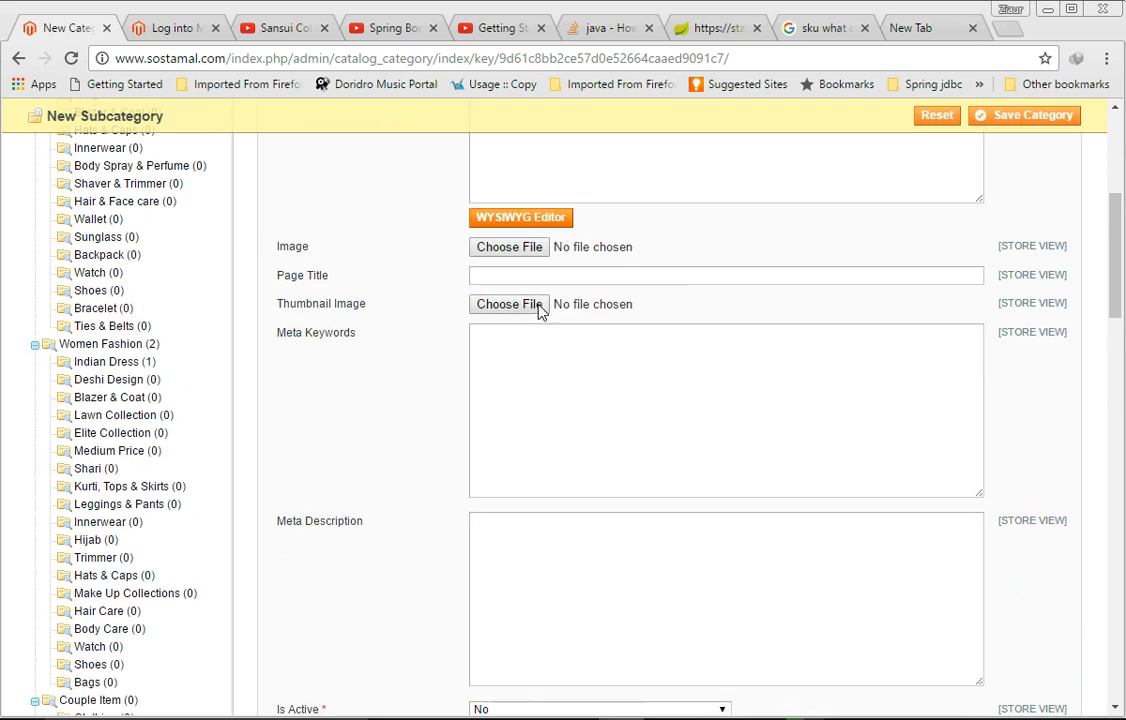
left_click(535, 302)
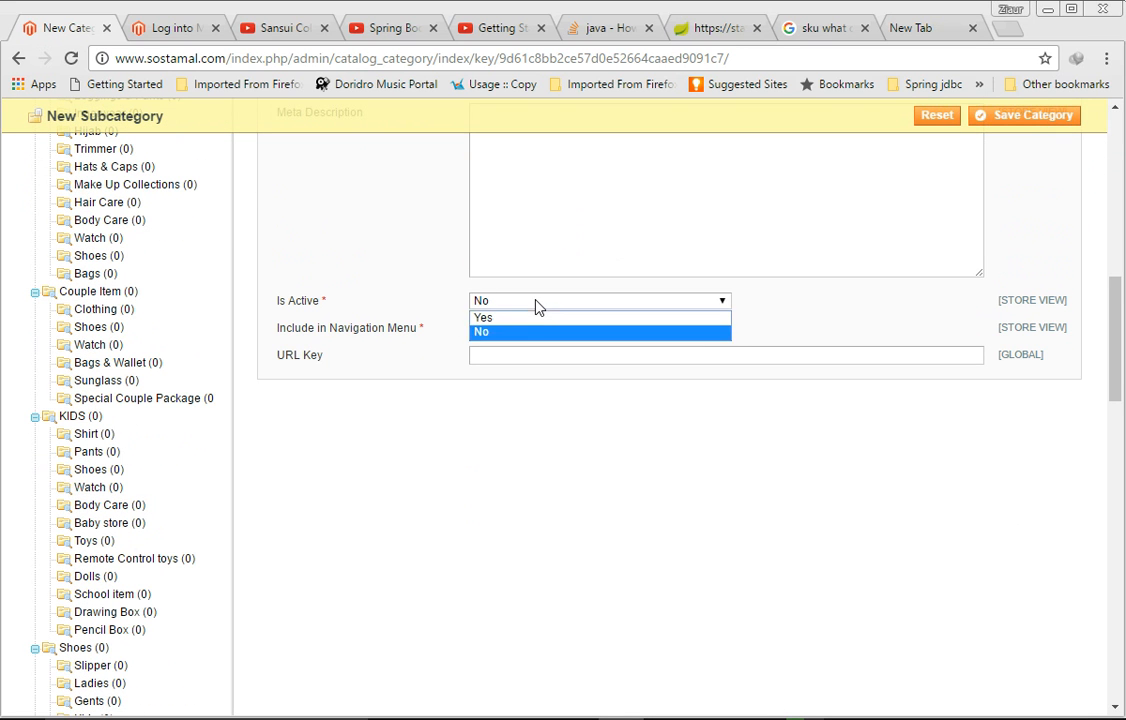
left_click(536, 320)
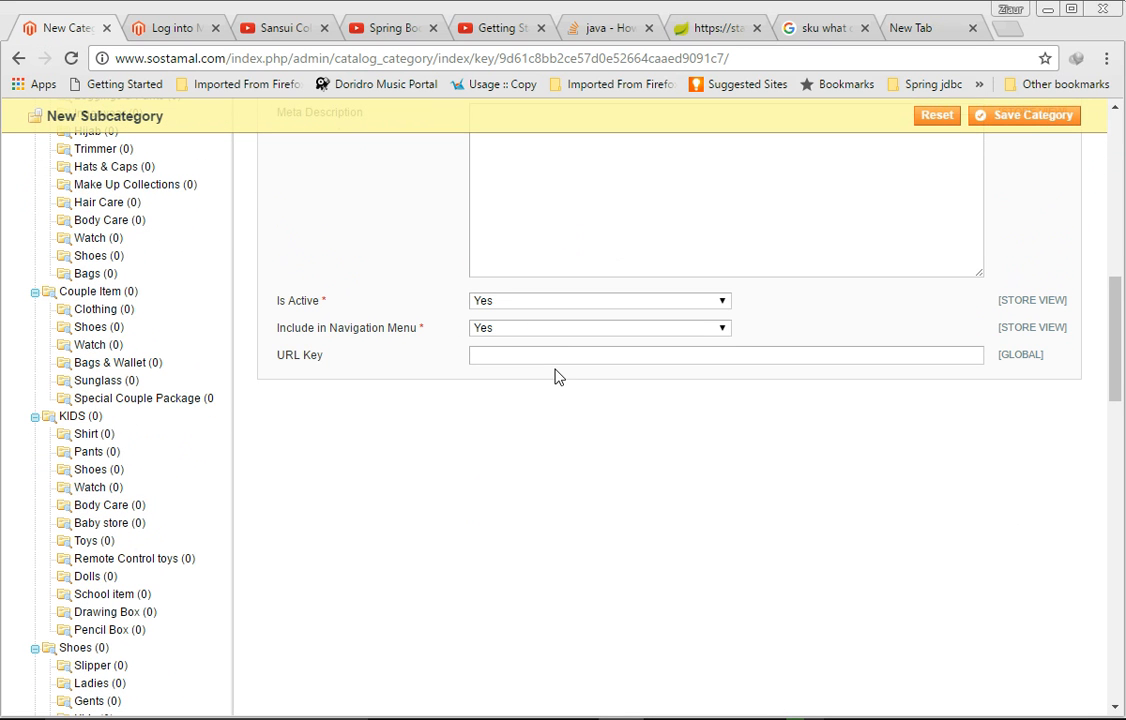
scroll(555, 377, "up", 4)
scroll(556, 370, "up", 3)
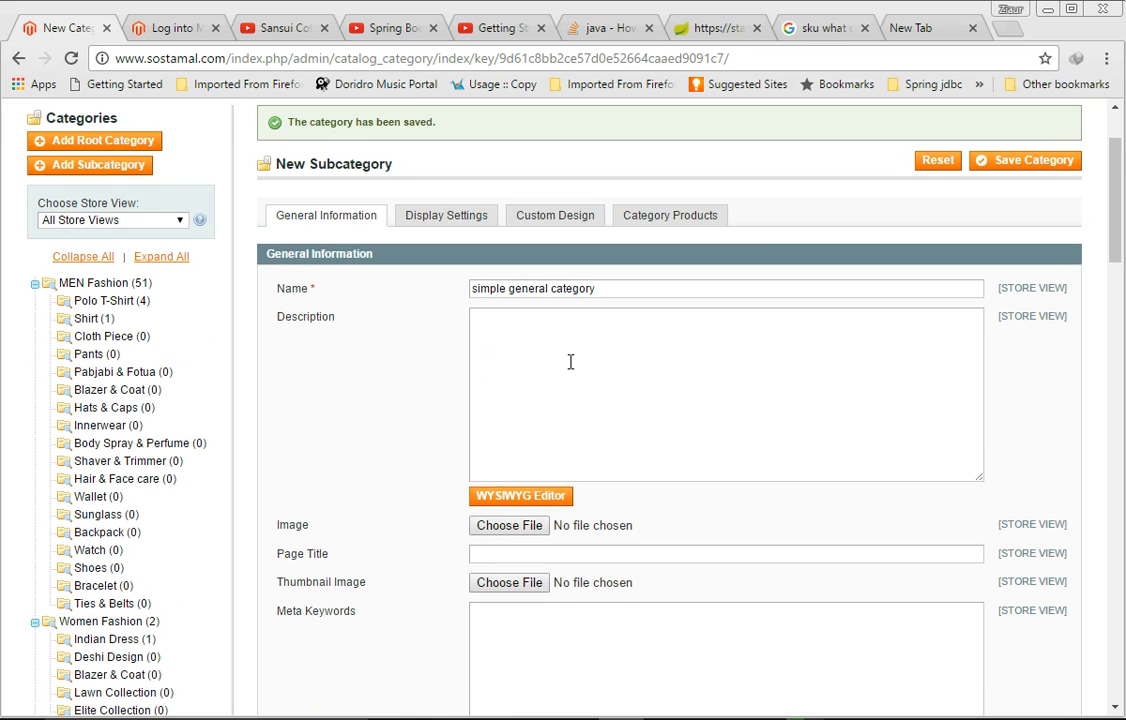
left_click(1012, 168)
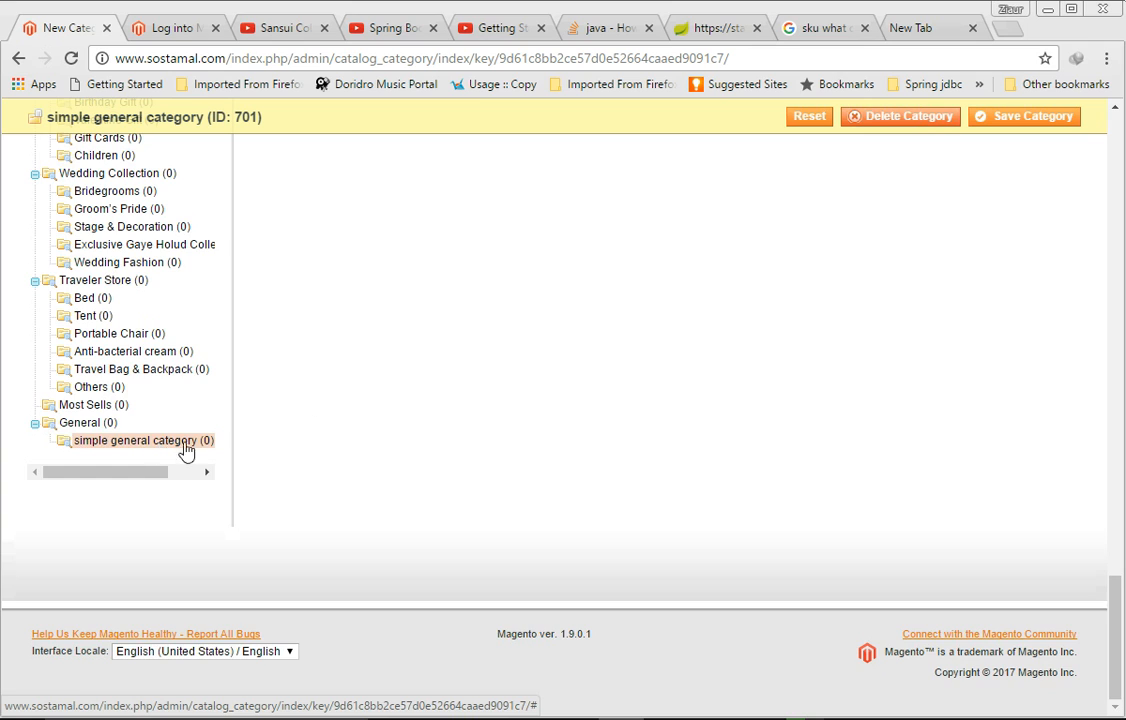
Step: Add another subcategory under General named simple general2
scroll(415, 410, "up", 9)
scroll(415, 410, "up", 6)
scroll(415, 410, "down", 7)
scroll(415, 410, "down", 6)
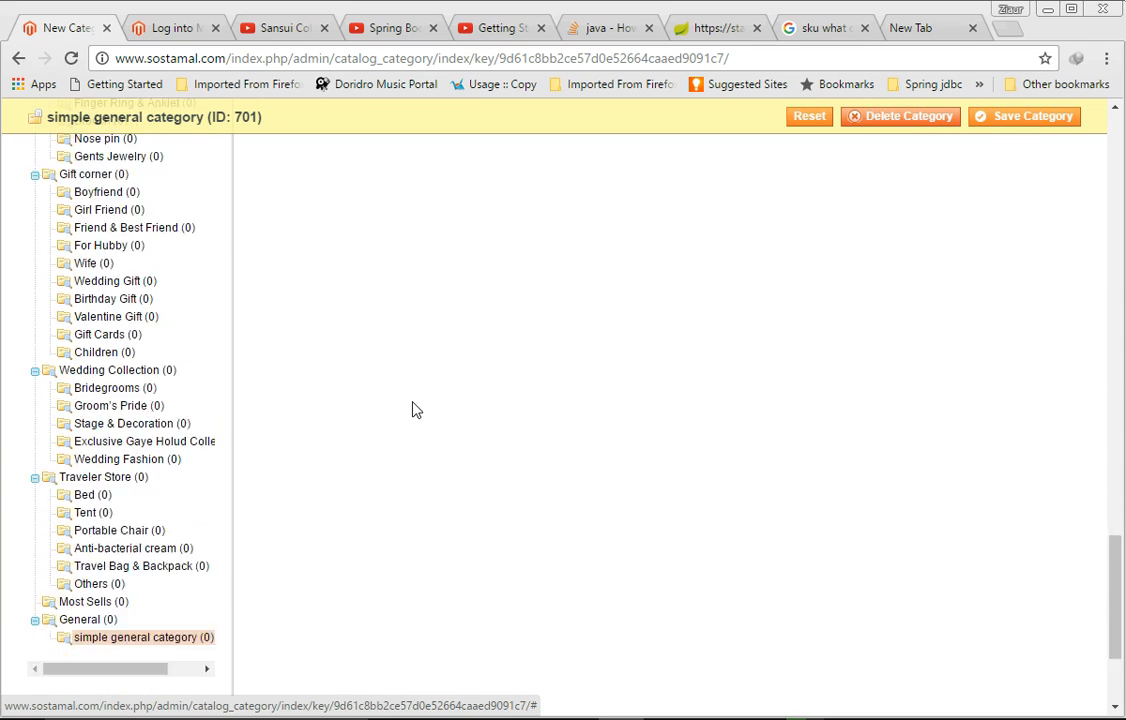
left_click(60, 424)
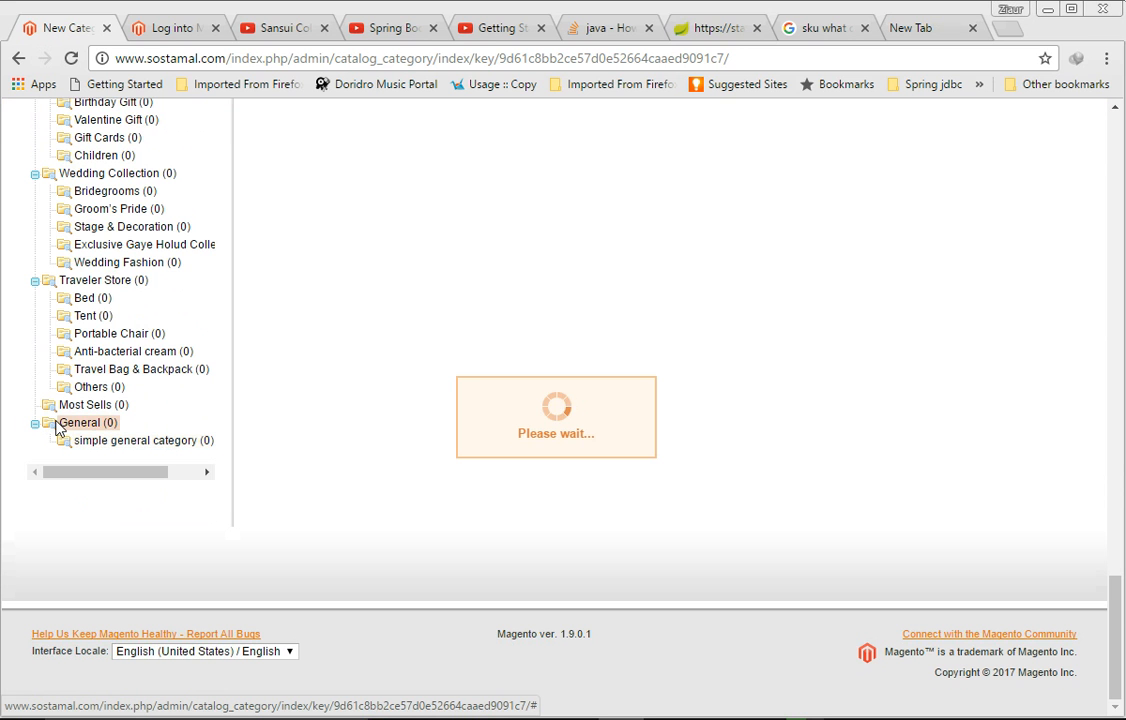
scroll(309, 372, "up", 8)
scroll(309, 372, "up", 15)
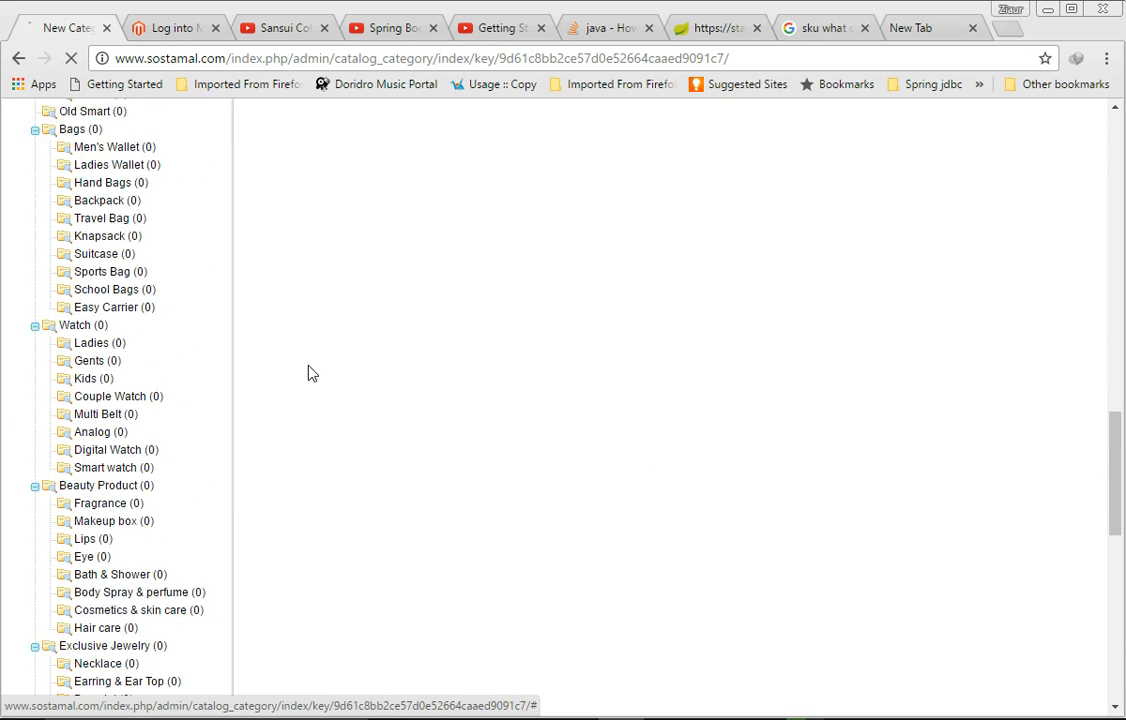
left_click(70, 285)
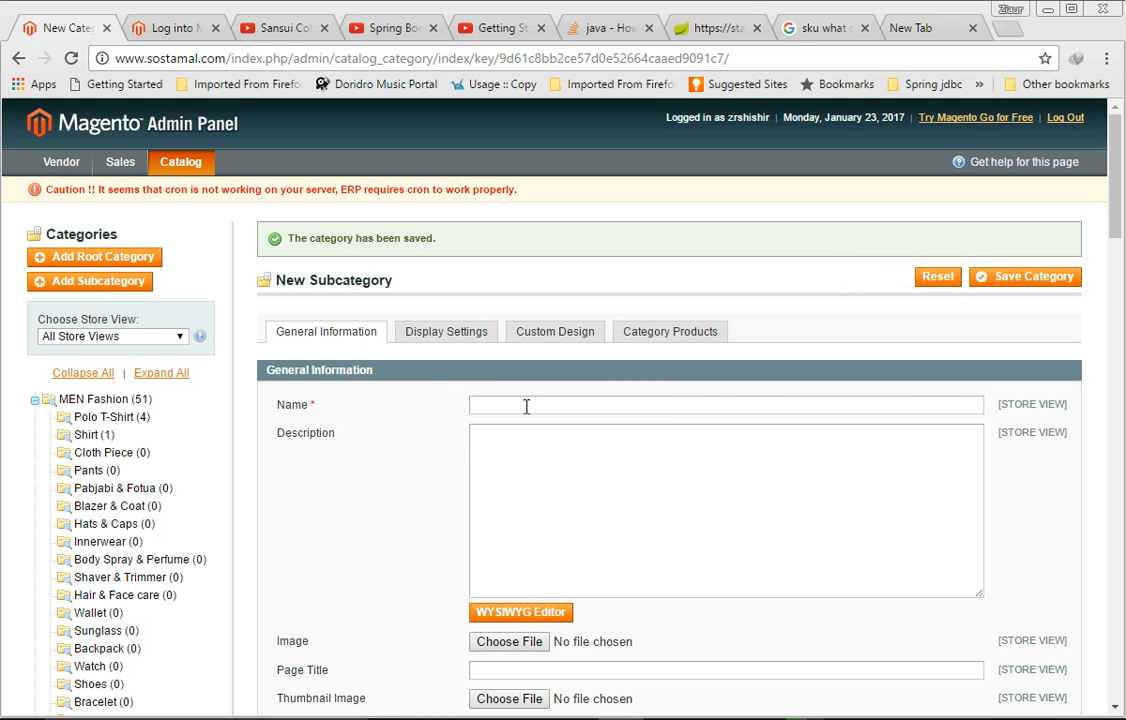
left_click(526, 405)
type("simp")
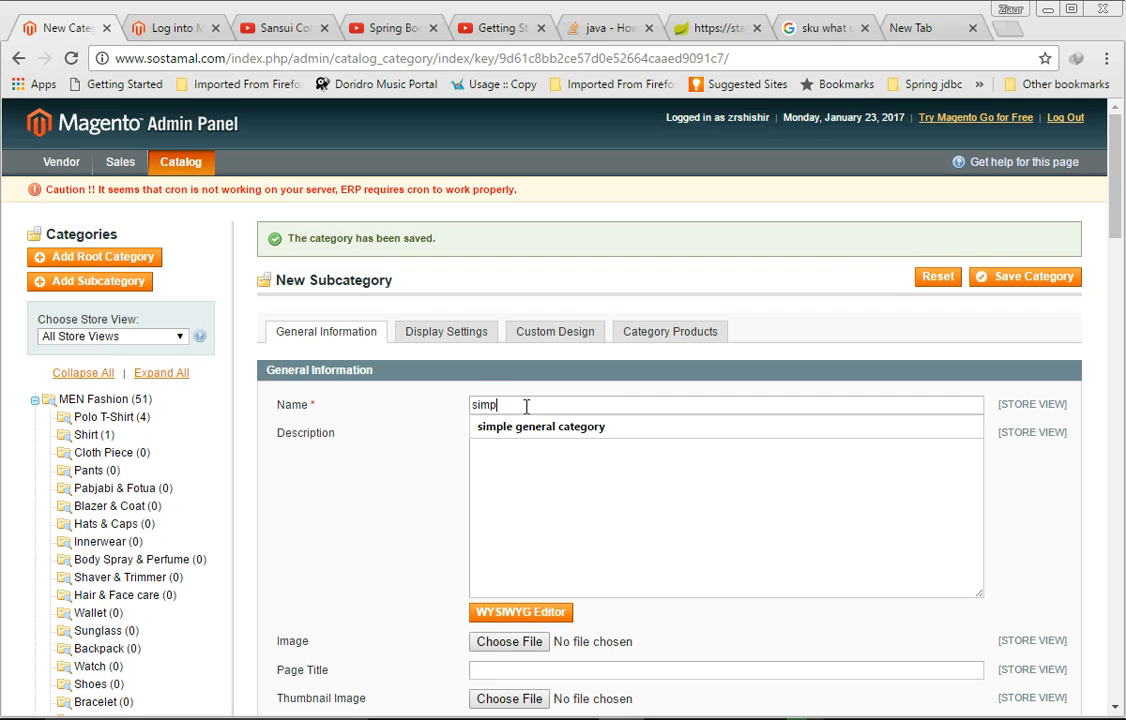
type("le general2")
Step: Set simple general2 to active and save it
scroll(526, 407, "down", 10)
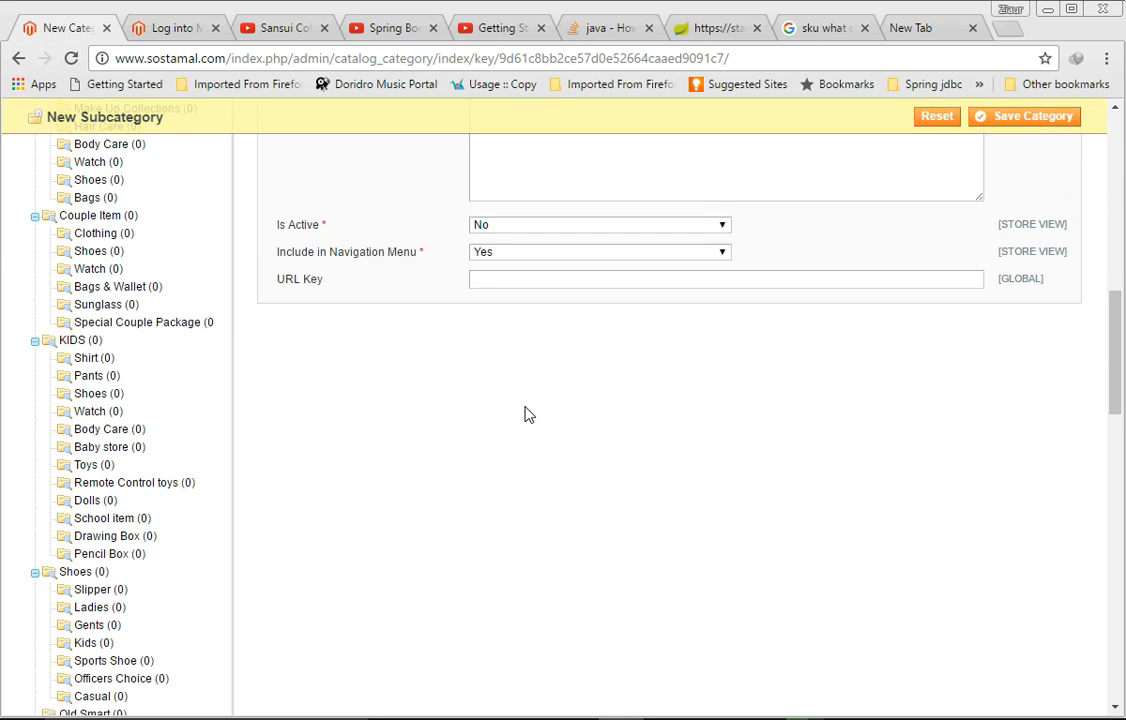
left_click(548, 208)
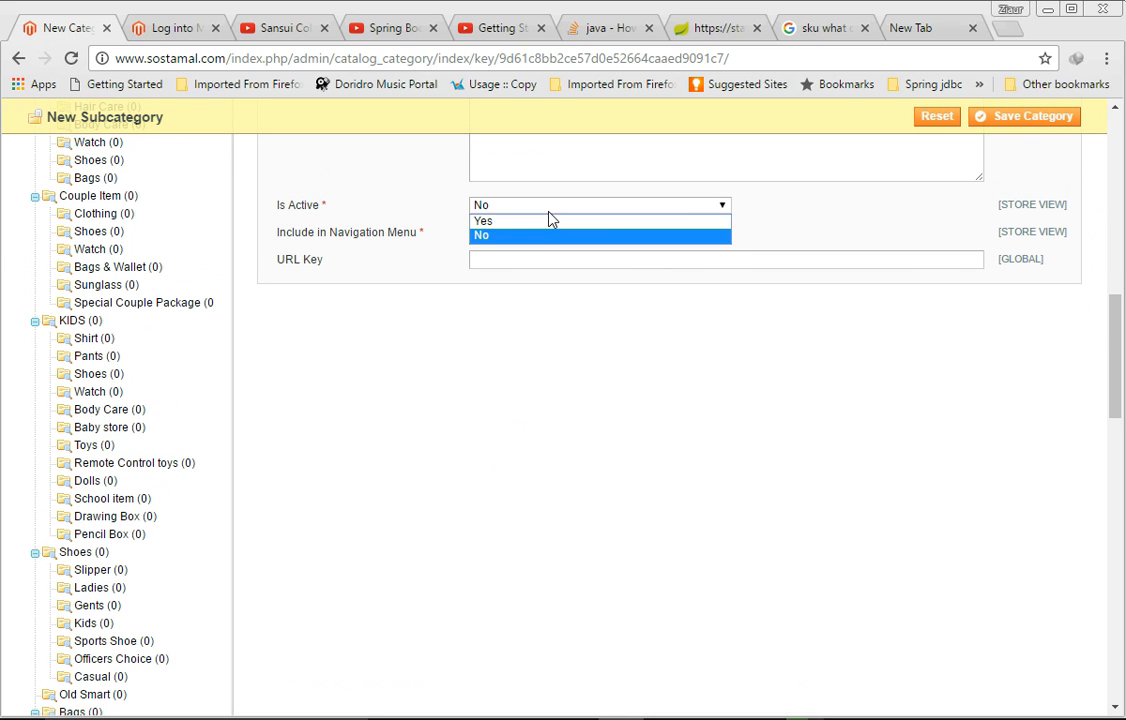
left_click(548, 221)
left_click(1015, 118)
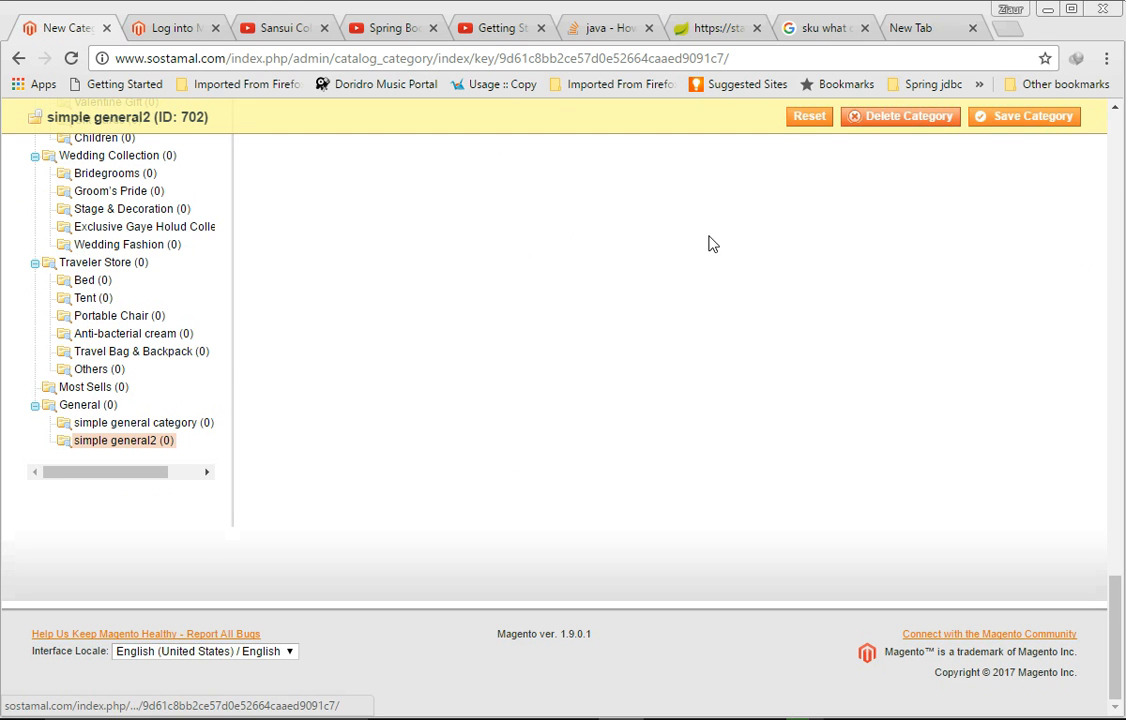
Step: Open the simple general category subcategory
left_click(100, 422)
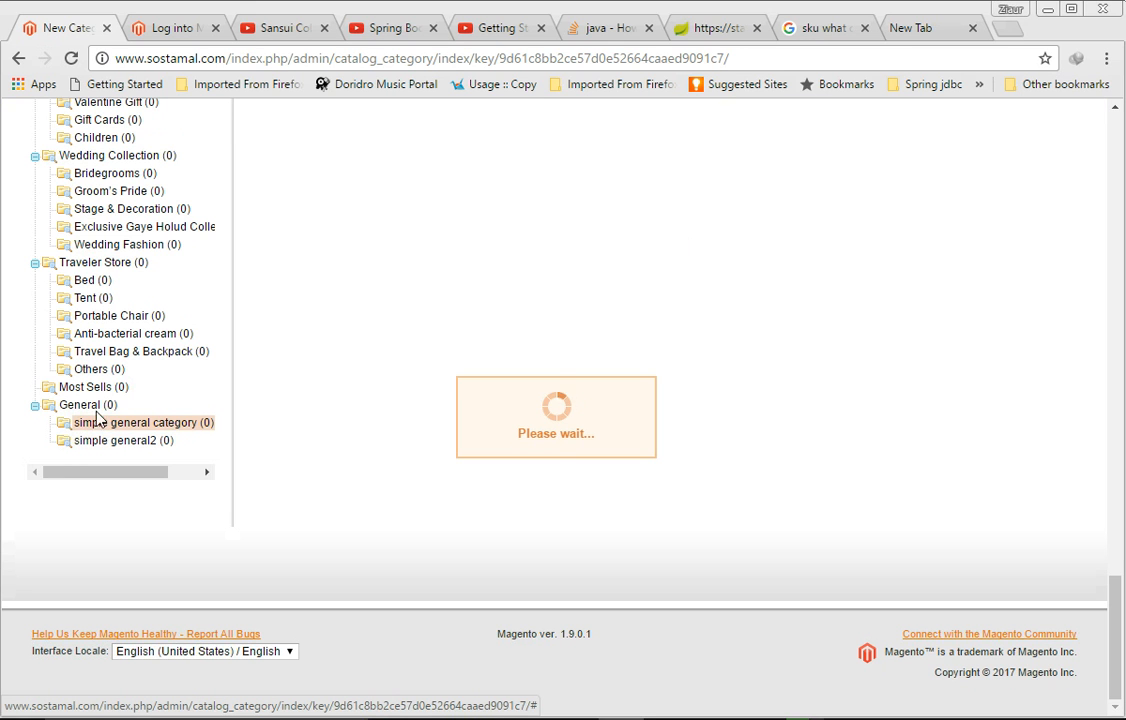
Step: Add a new subcategory named sub under simple general category
scroll(336, 316, "up", 20)
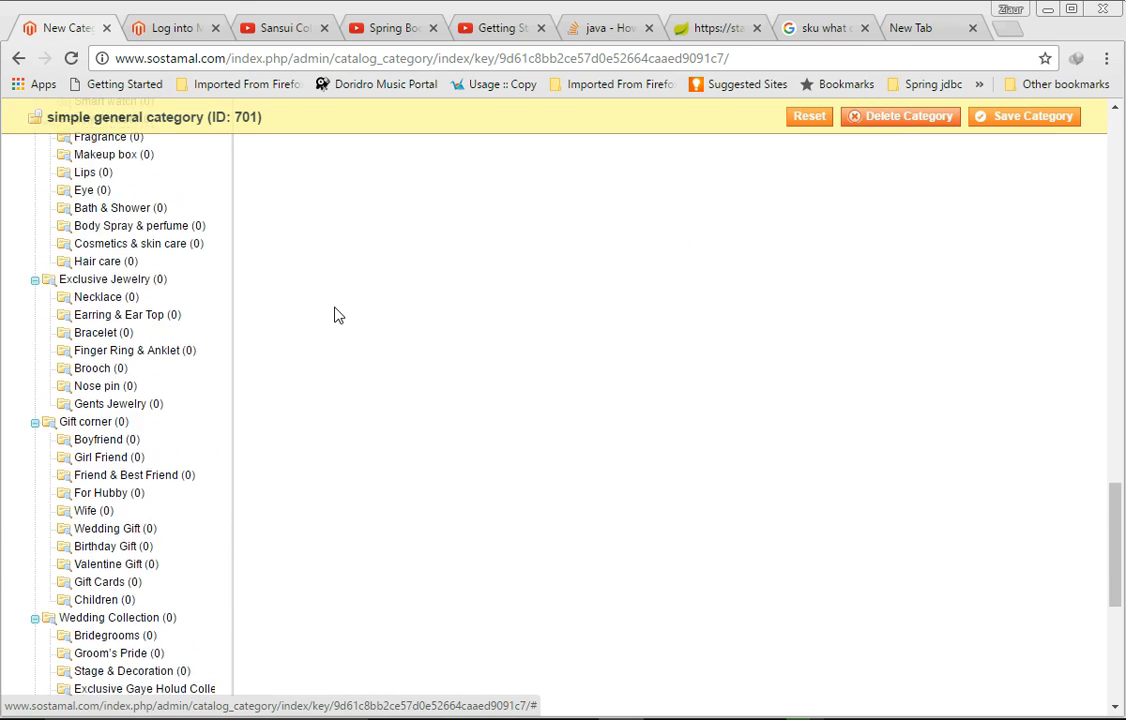
scroll(336, 316, "up", 1)
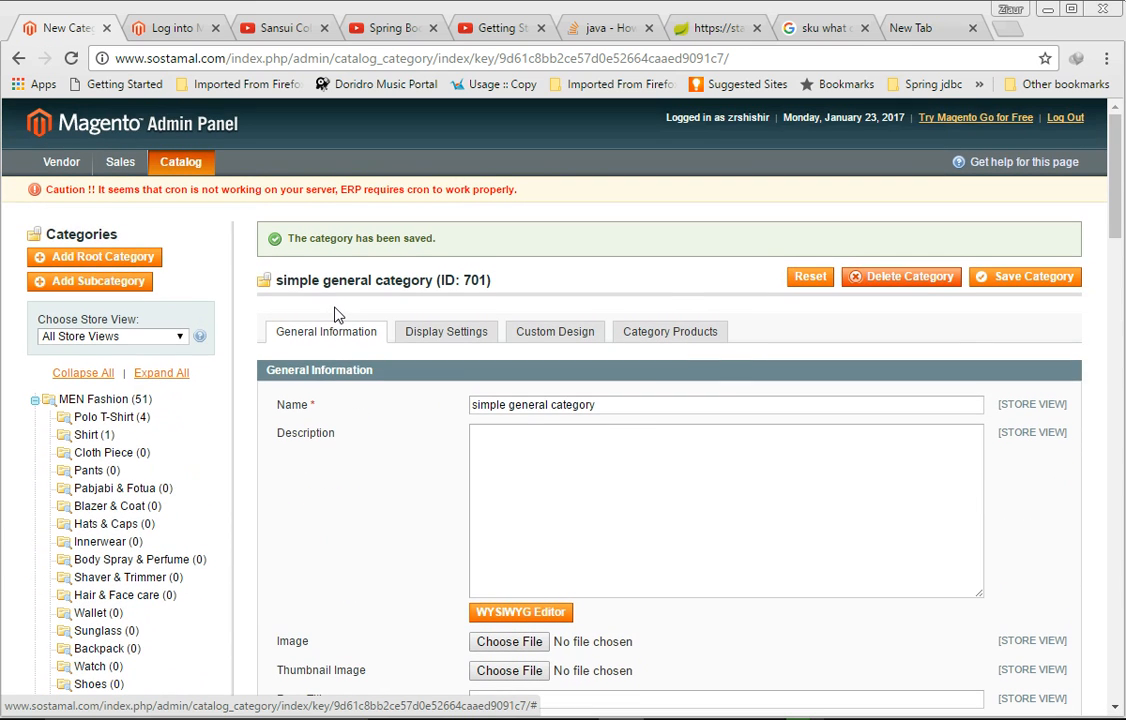
left_click(125, 285)
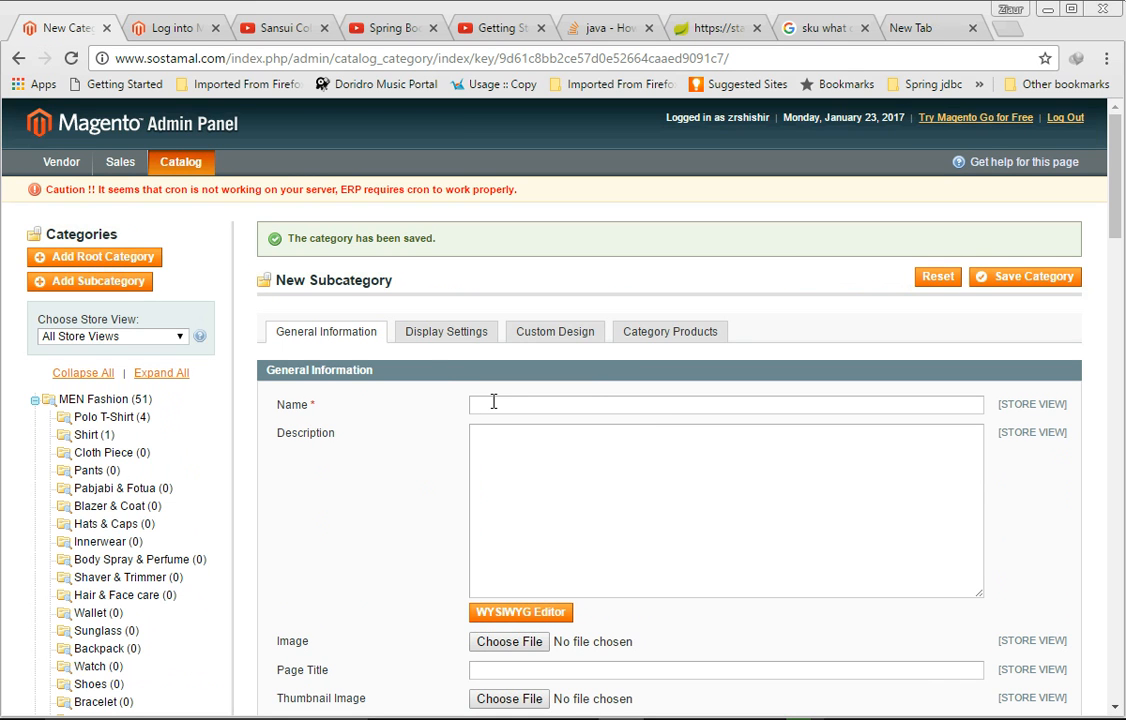
type("sub")
Step: Set the sub category to active and save it
scroll(493, 402, "down", 6)
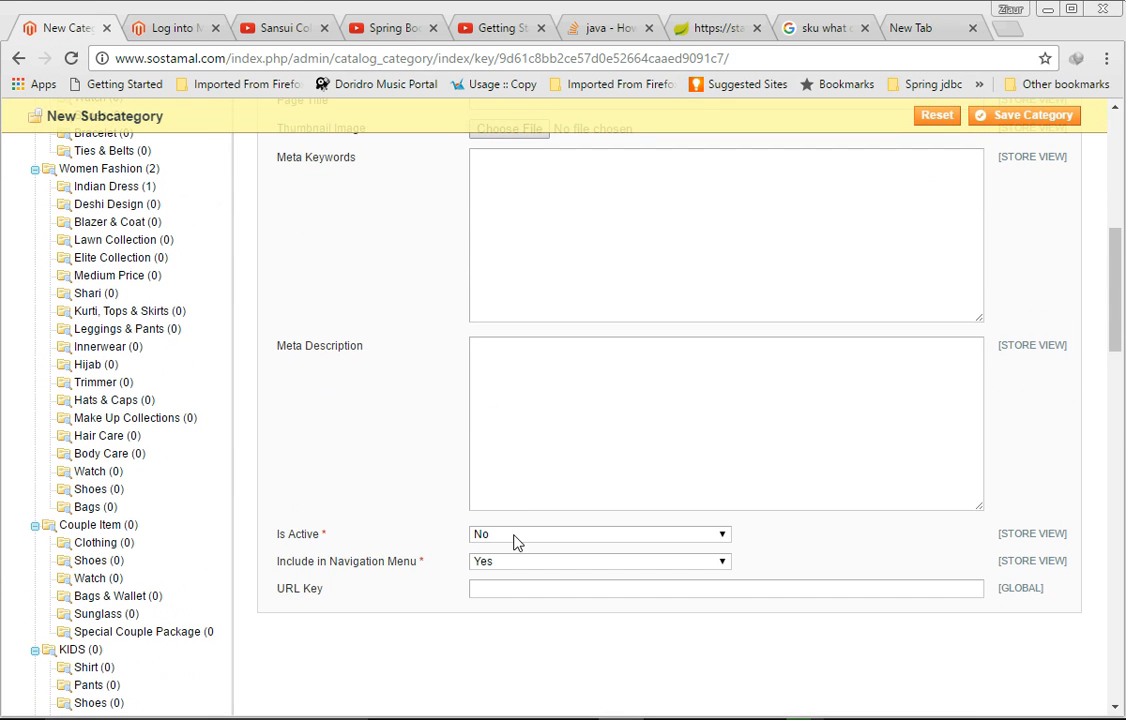
left_click(515, 531)
left_click(512, 553)
left_click(1033, 116)
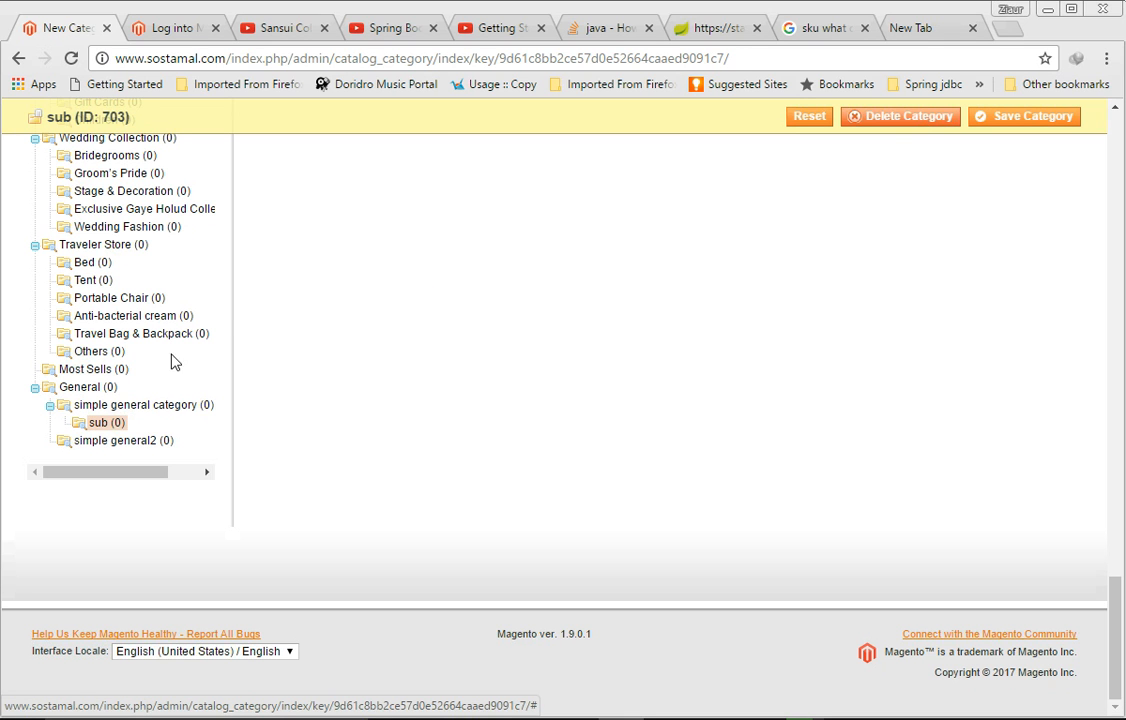
Step: Select the sub category and delete it
left_click(100, 423)
left_click(884, 120)
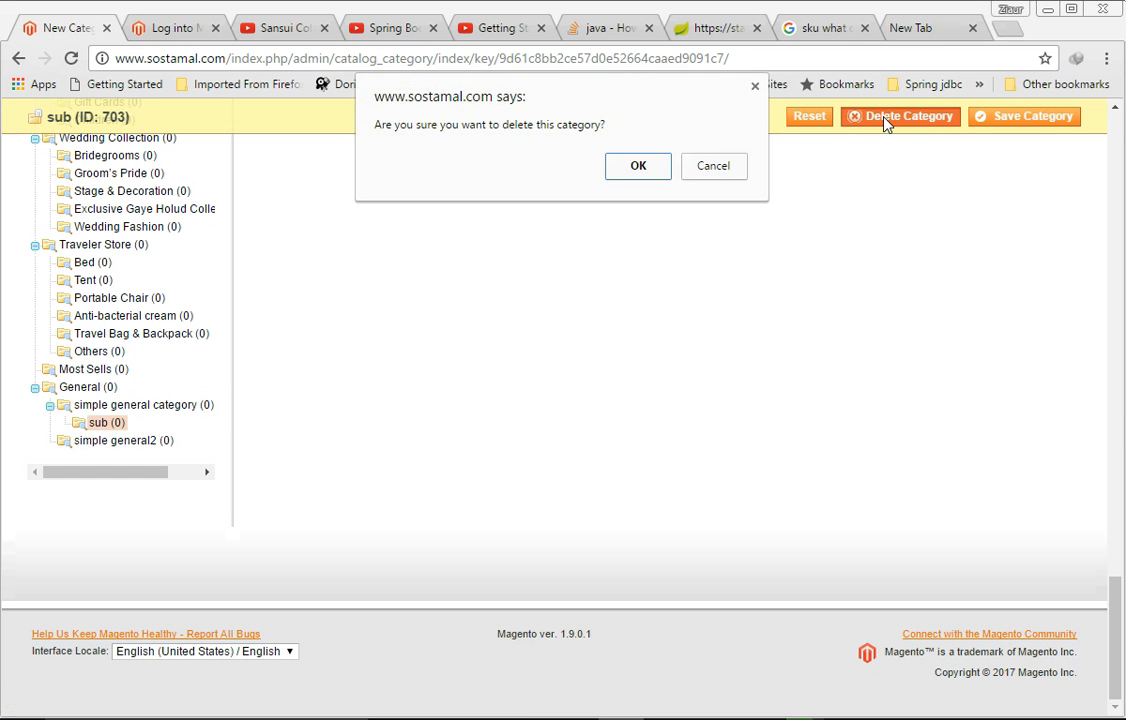
left_click(644, 170)
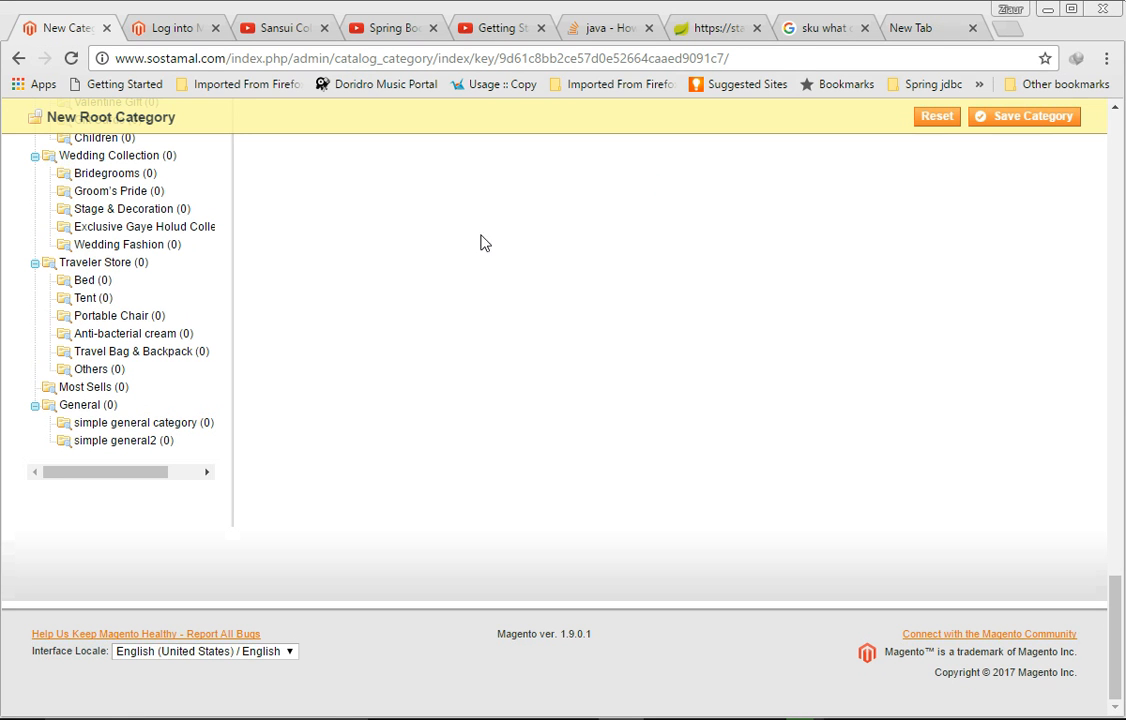
Step: Select the simple general2 subcategory and delete it
left_click(90, 445)
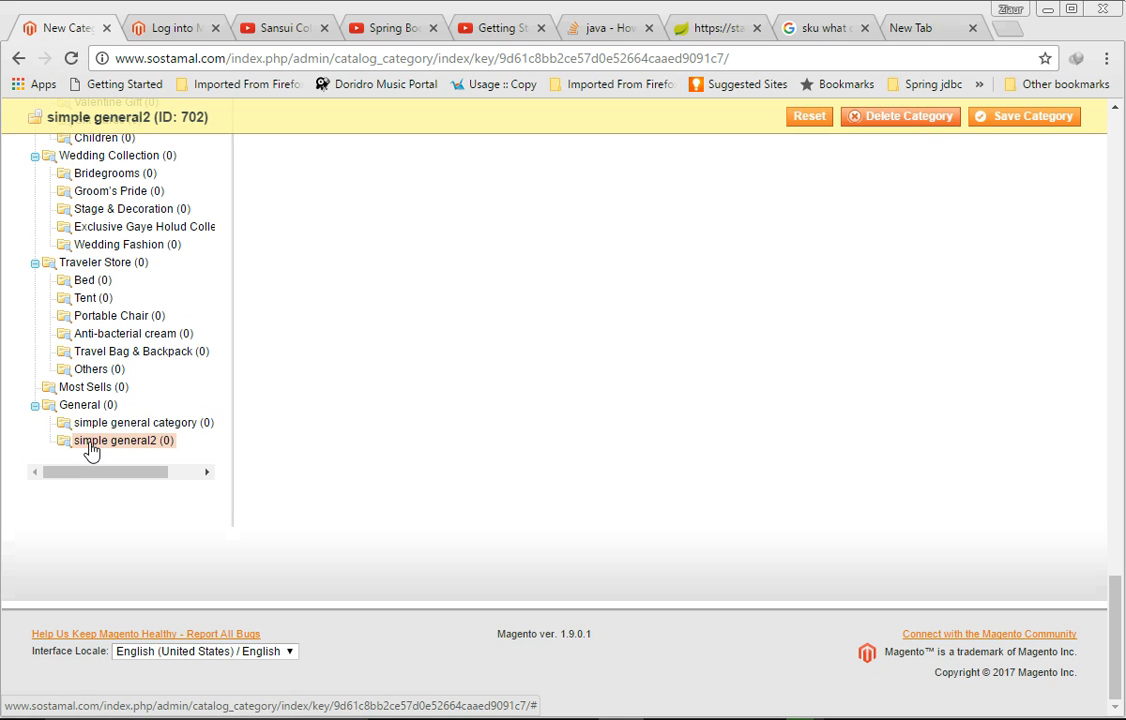
left_click(907, 118)
left_click(645, 193)
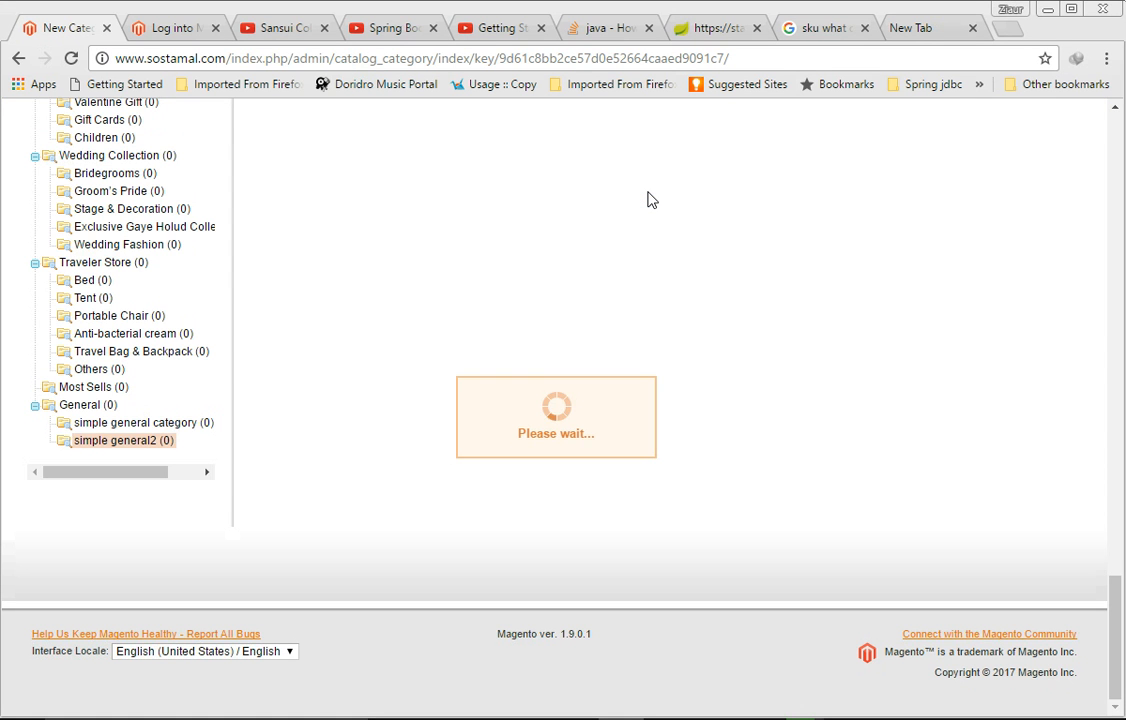
scroll(647, 200, "up", 10)
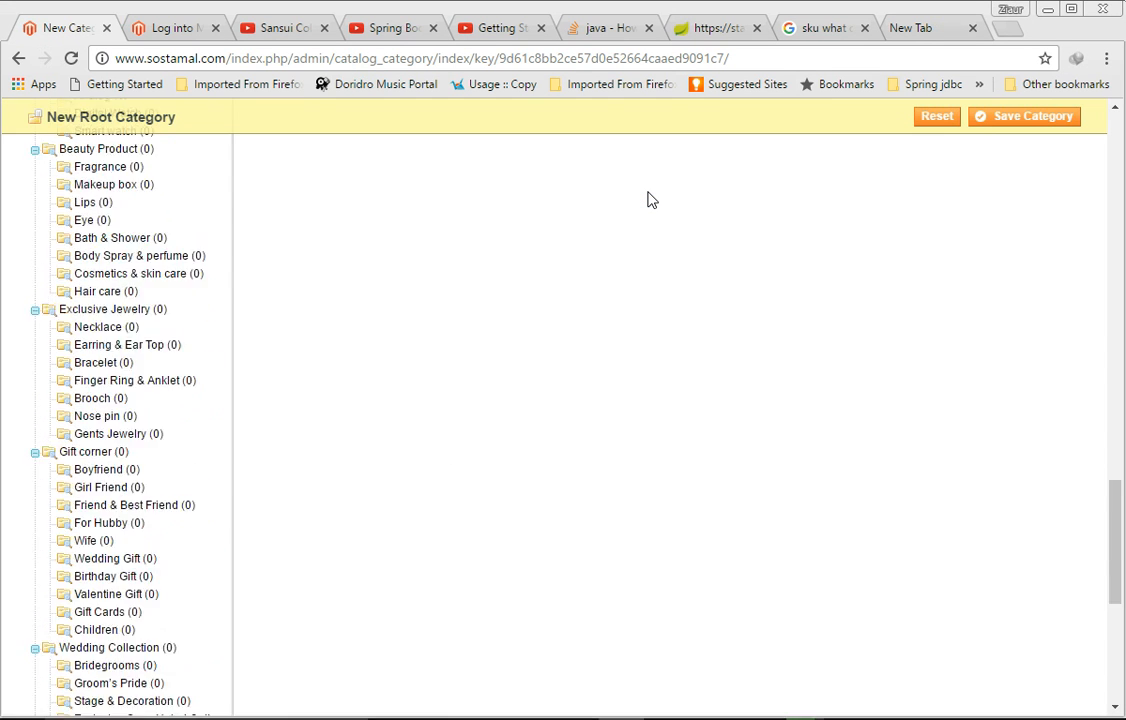
scroll(647, 200, "up", 10)
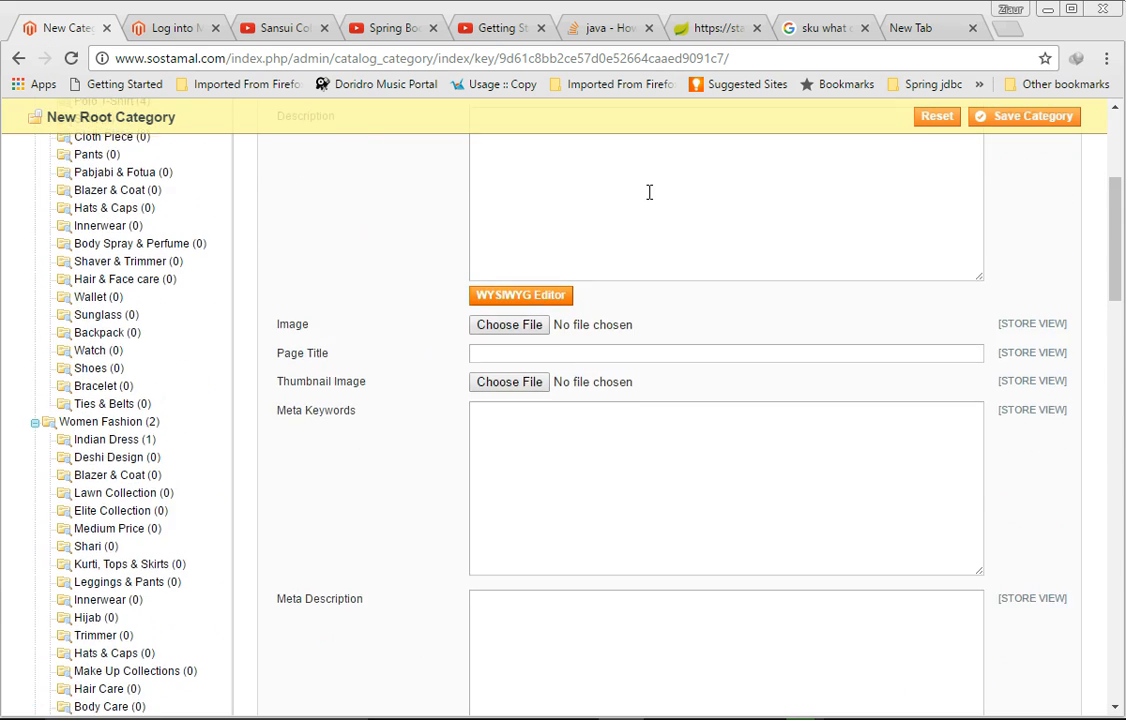
scroll(647, 200, "up", 2)
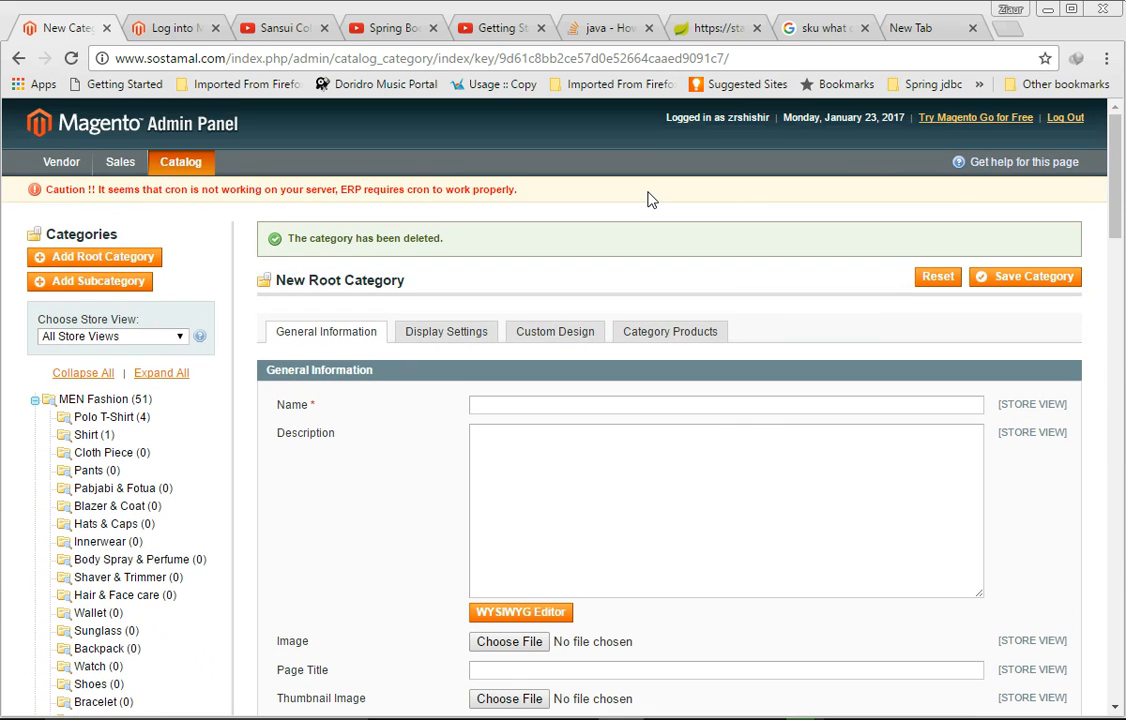